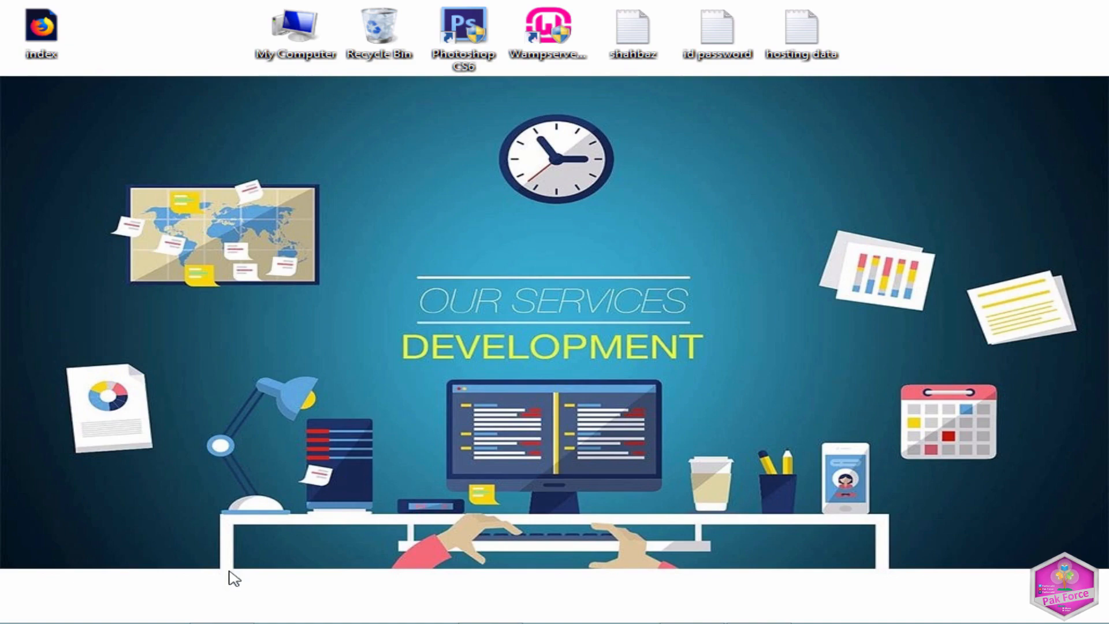
- Switch to Firefox and load uchnews.com/cpanel in a new tab
click(181, 463)
click(262, 12)
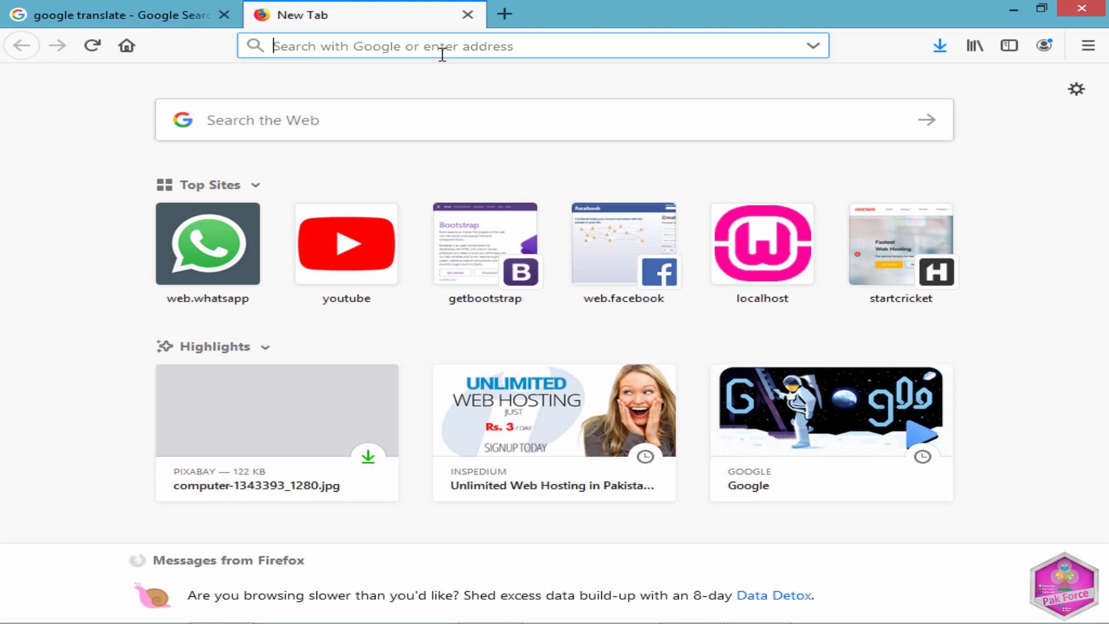
text(uch)
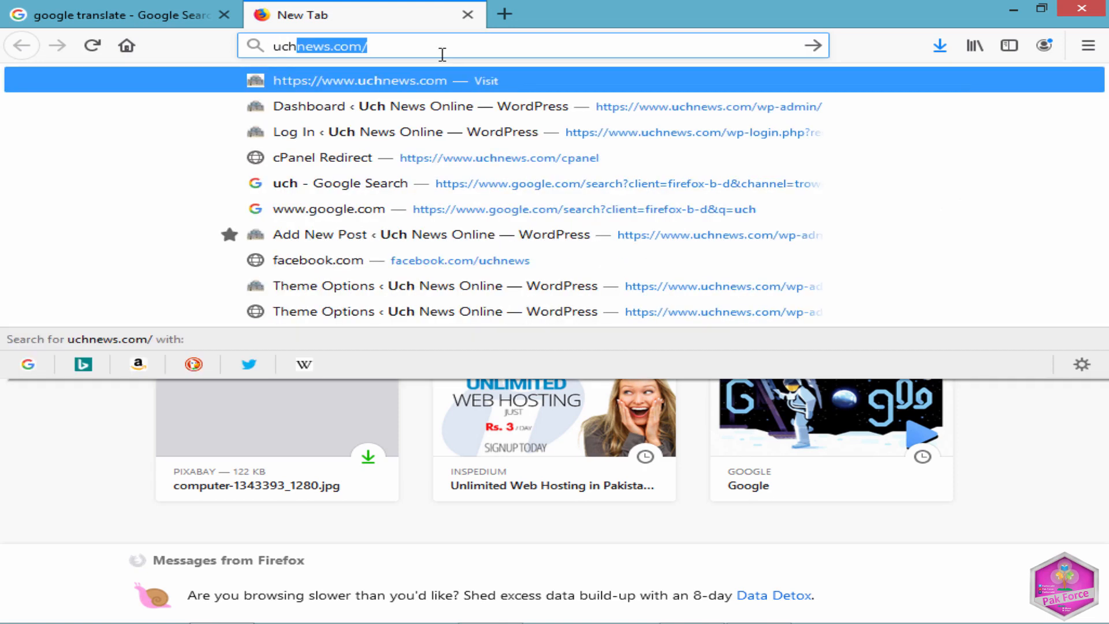
text(news.com)
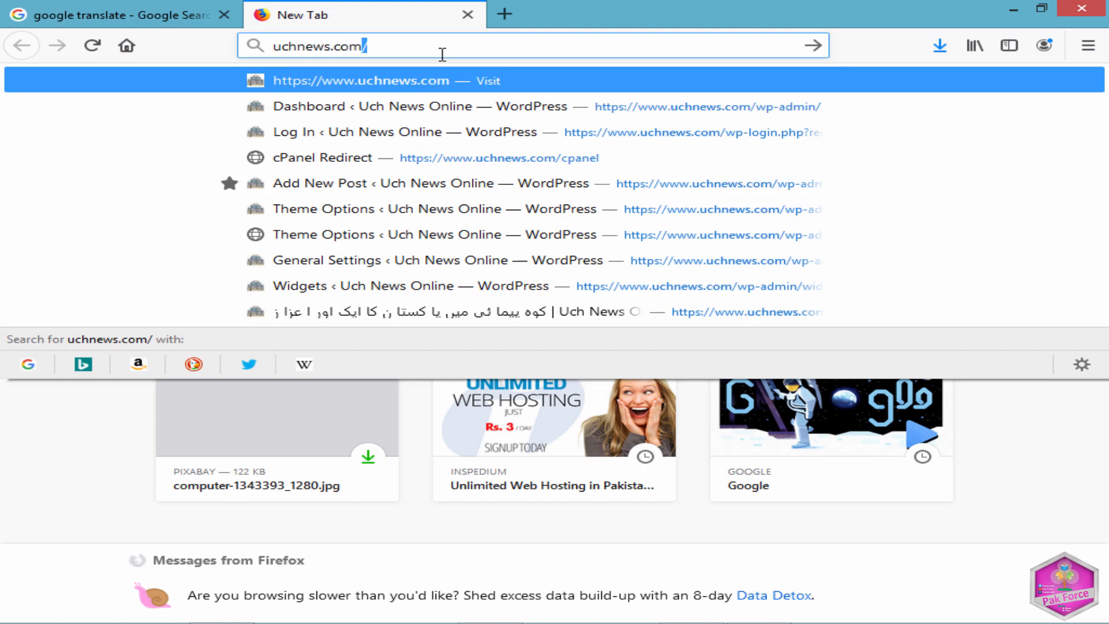
text(/cpa)
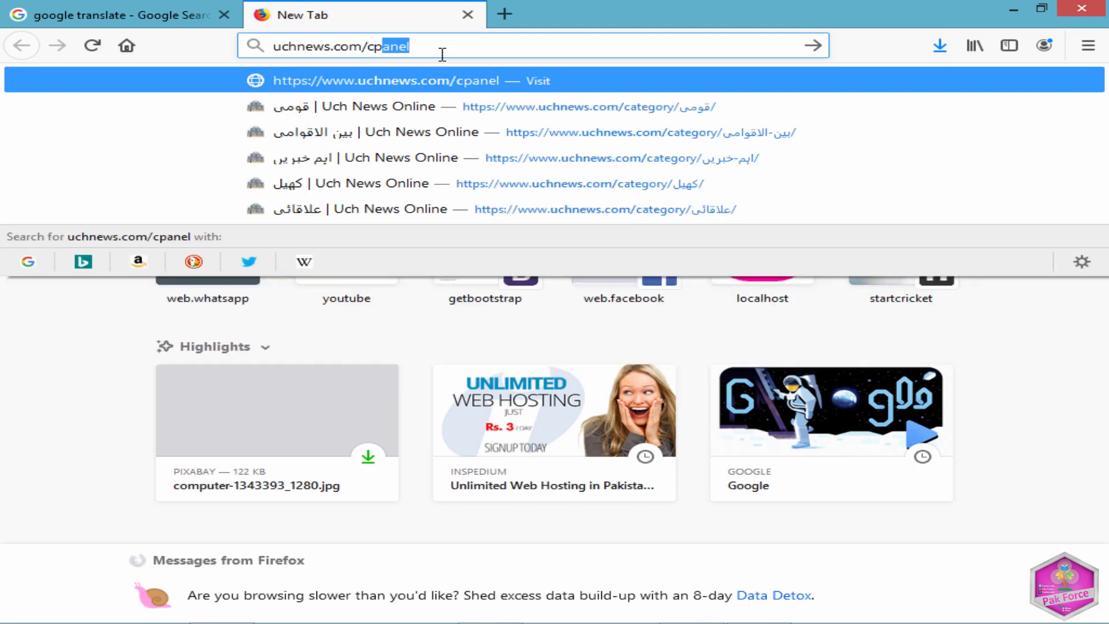
text(nel)
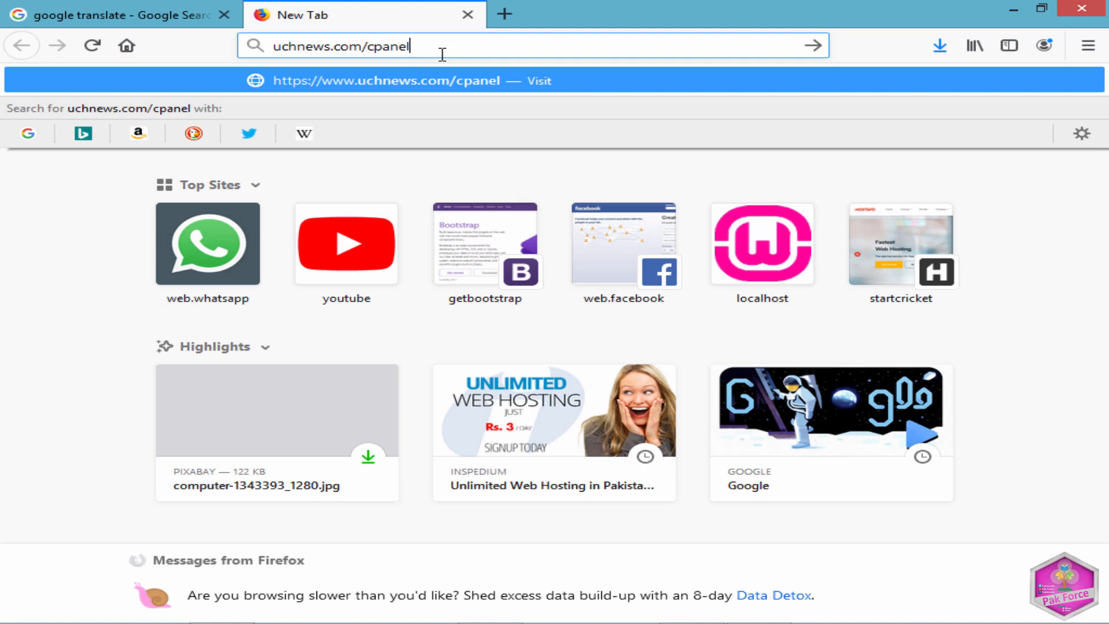
key(Return)
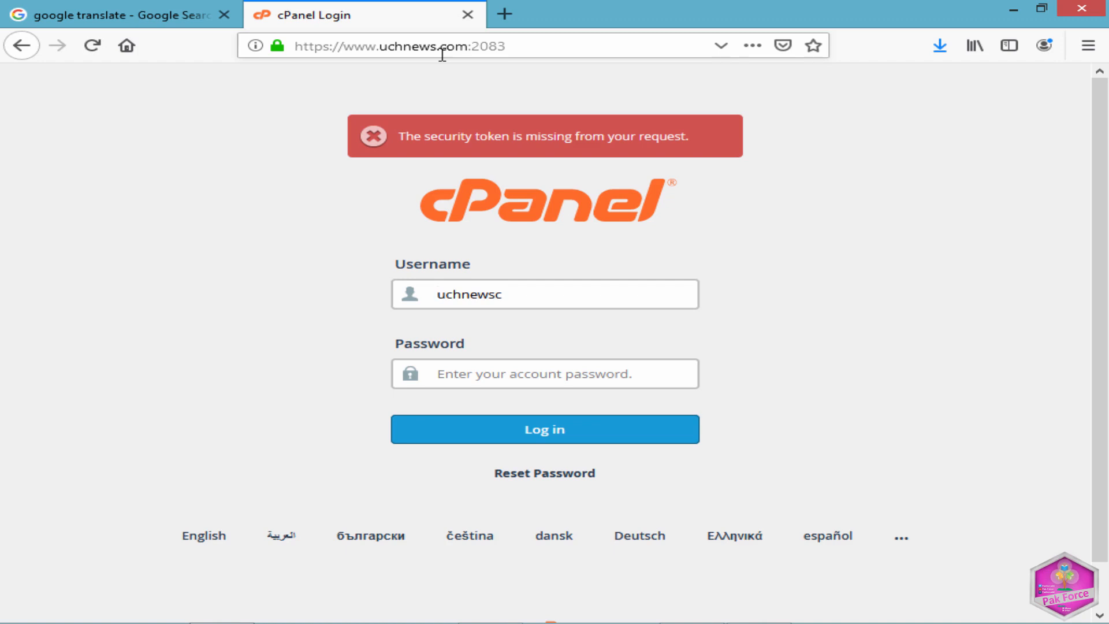
- Keep the prefilled username and paste the account password into the cPanel login form
drag(557, 294, 395, 290)
click(532, 257)
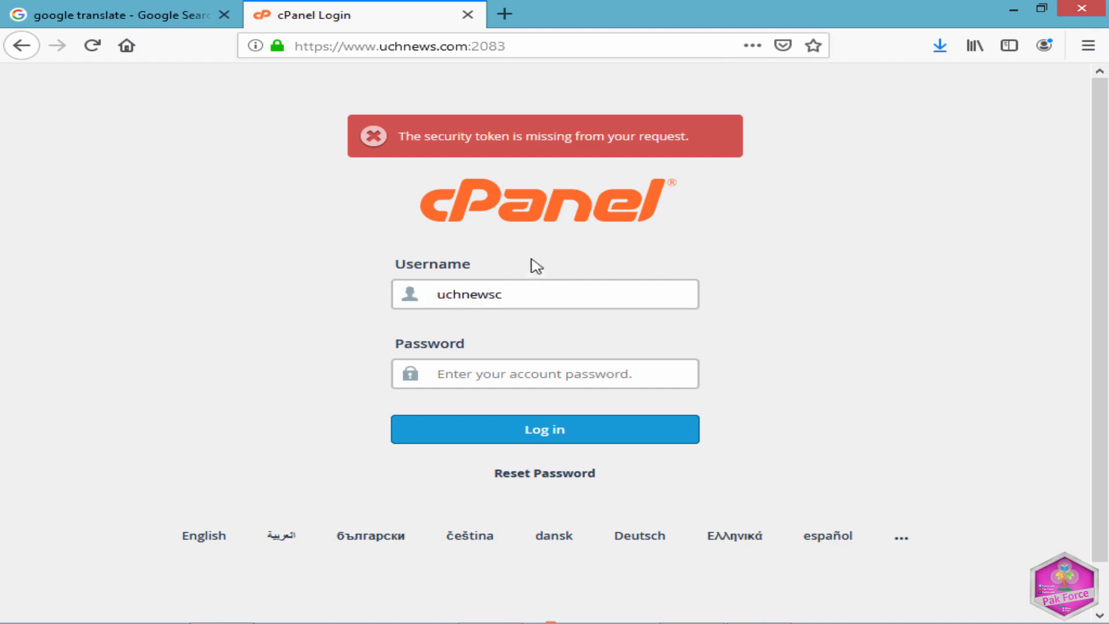
drag(520, 293, 394, 293)
click(627, 238)
click(516, 380)
right_click(496, 380)
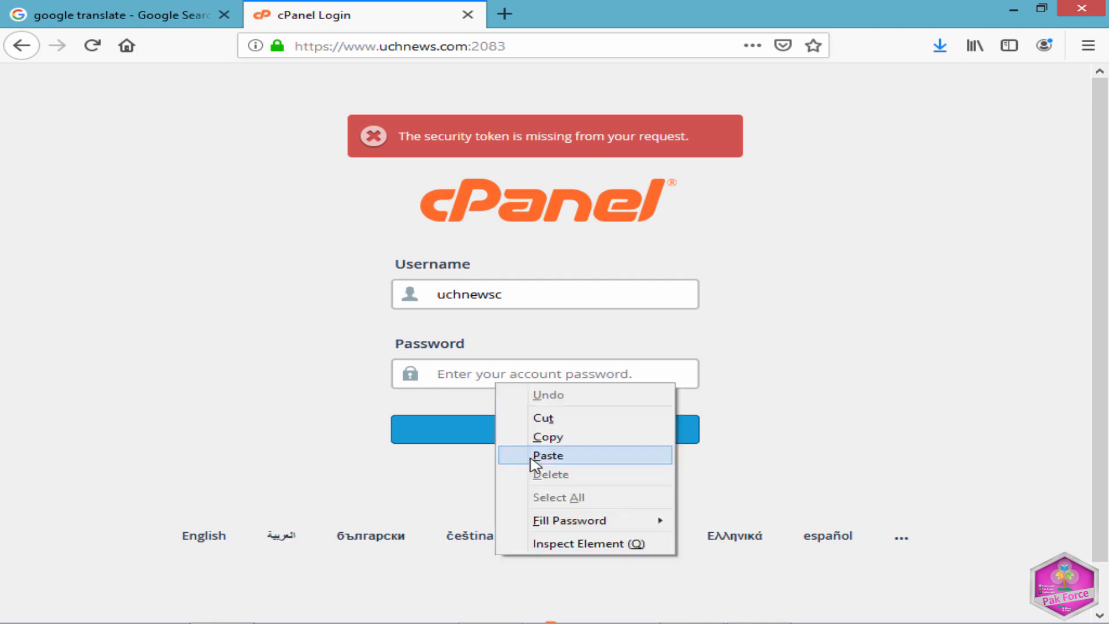
click(532, 456)
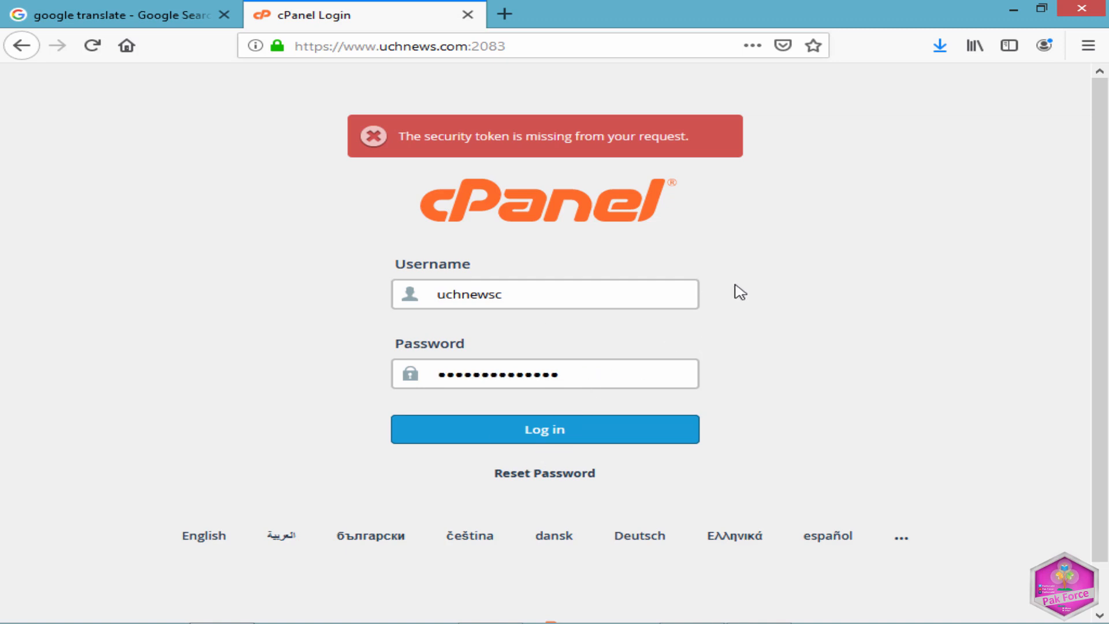
- Submit the cPanel login and decline saving the credentials in the browser
drag(407, 135, 701, 156)
click(705, 161)
drag(696, 141, 386, 139)
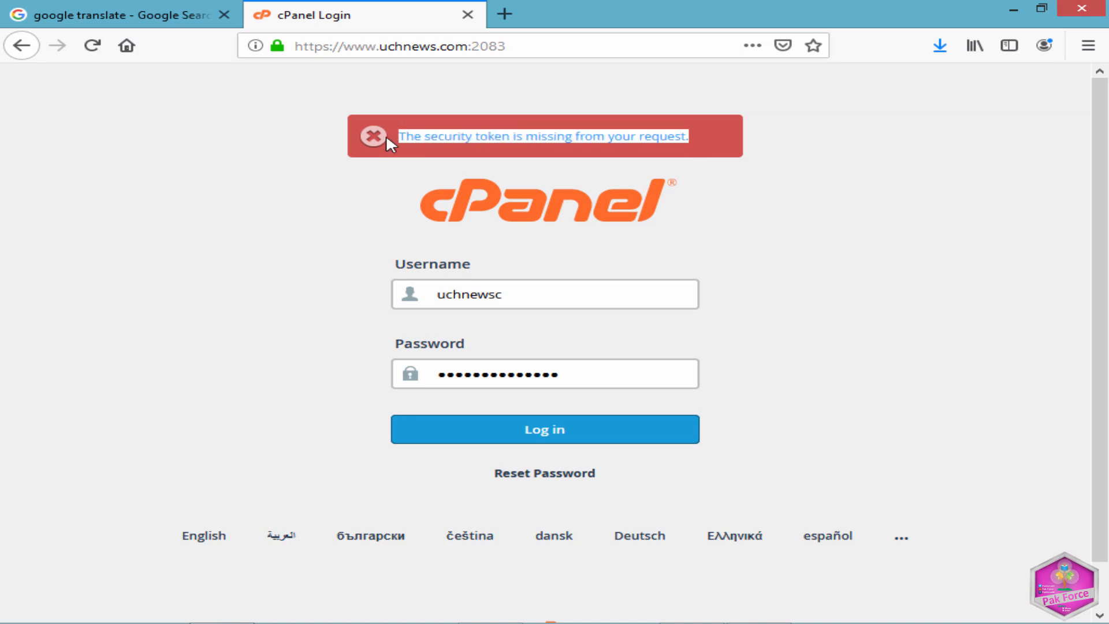
click(636, 158)
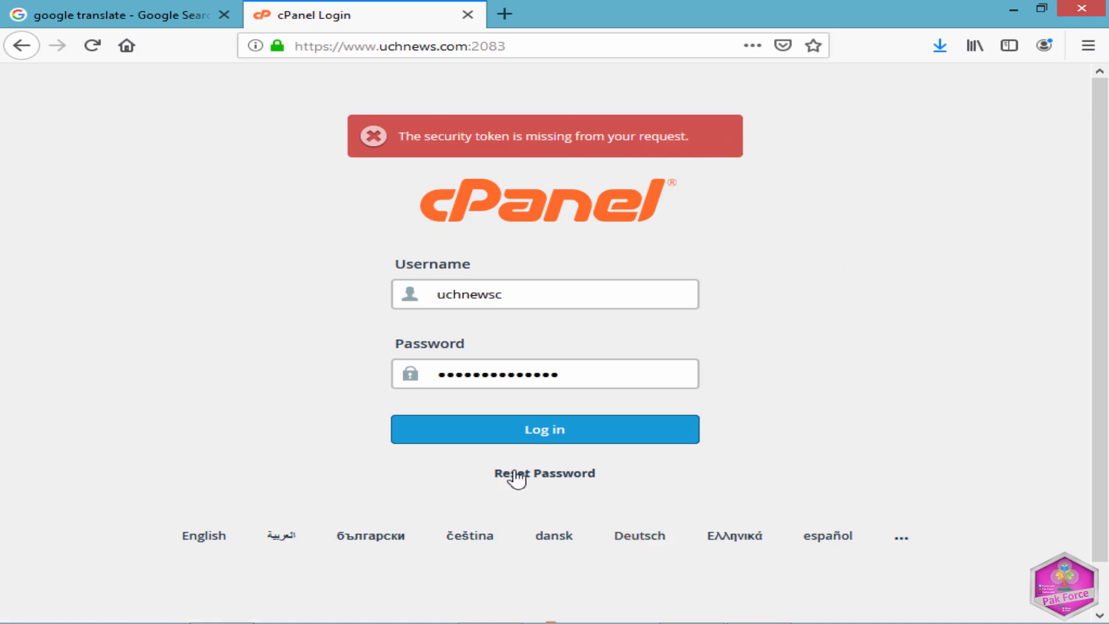
click(544, 430)
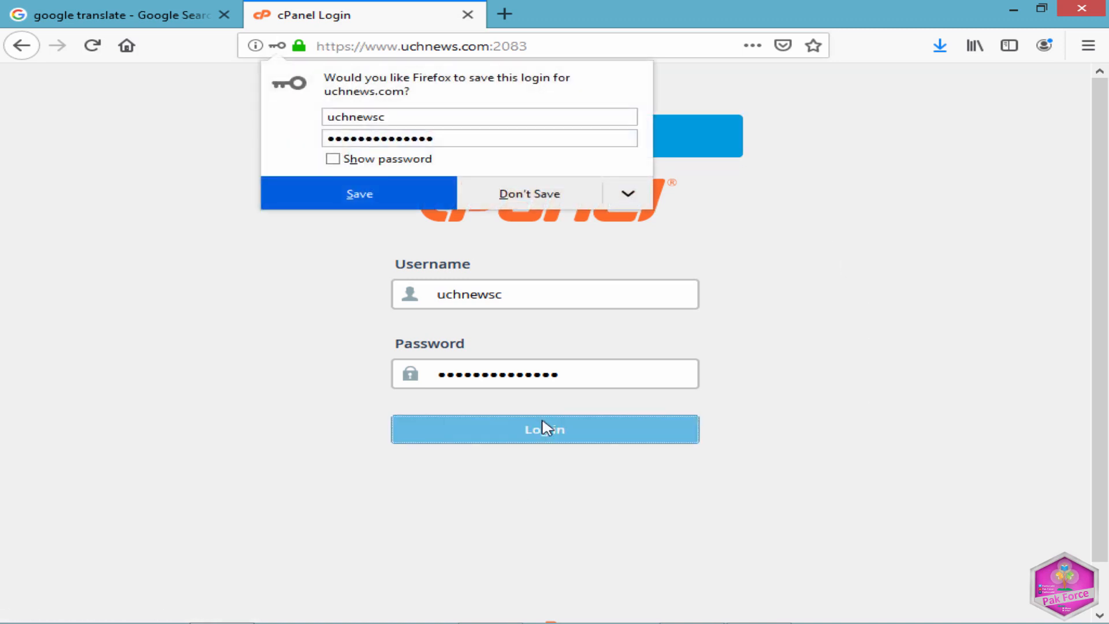
click(552, 196)
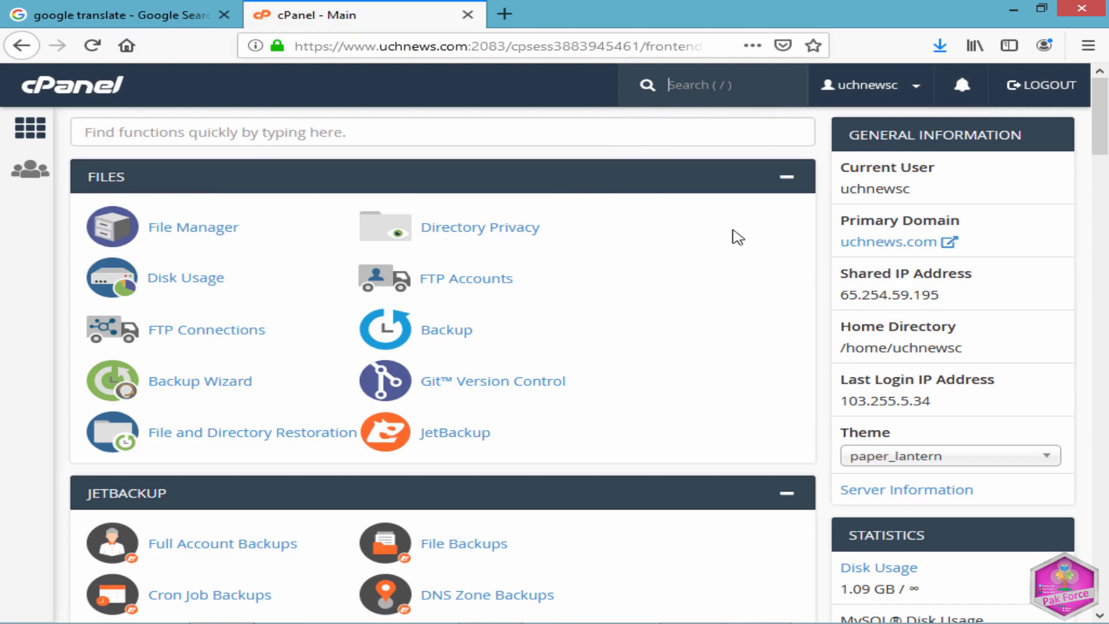
- Look through the cPanel main page, from the Files section to the Softaculous Apps Installer, including the account statistics
scroll(739, 265, down, 8)
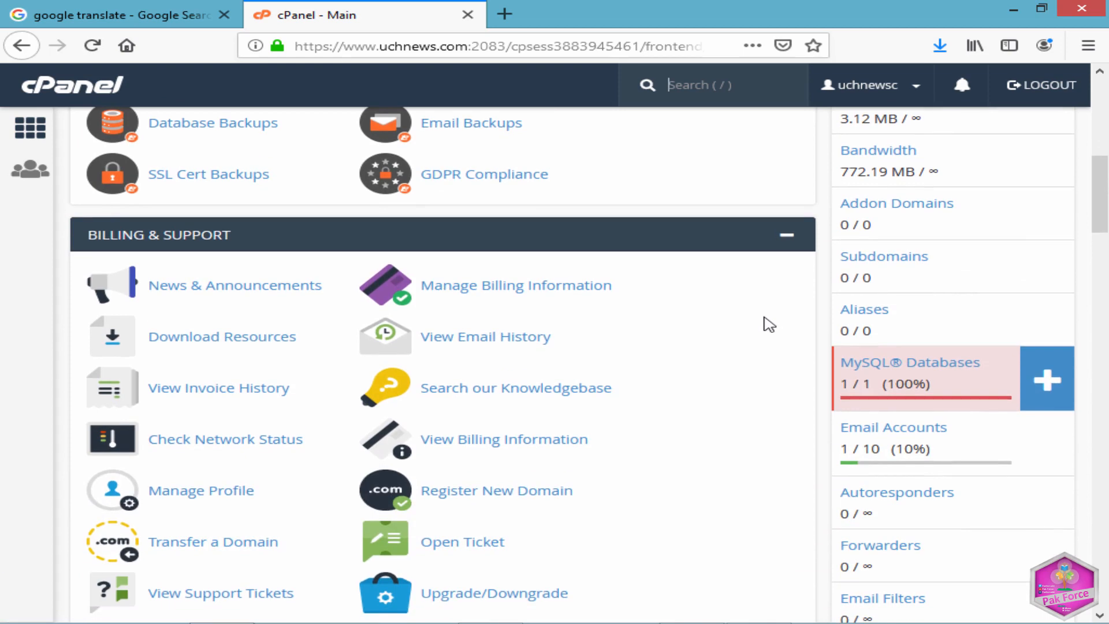
scroll(769, 324, down, 10)
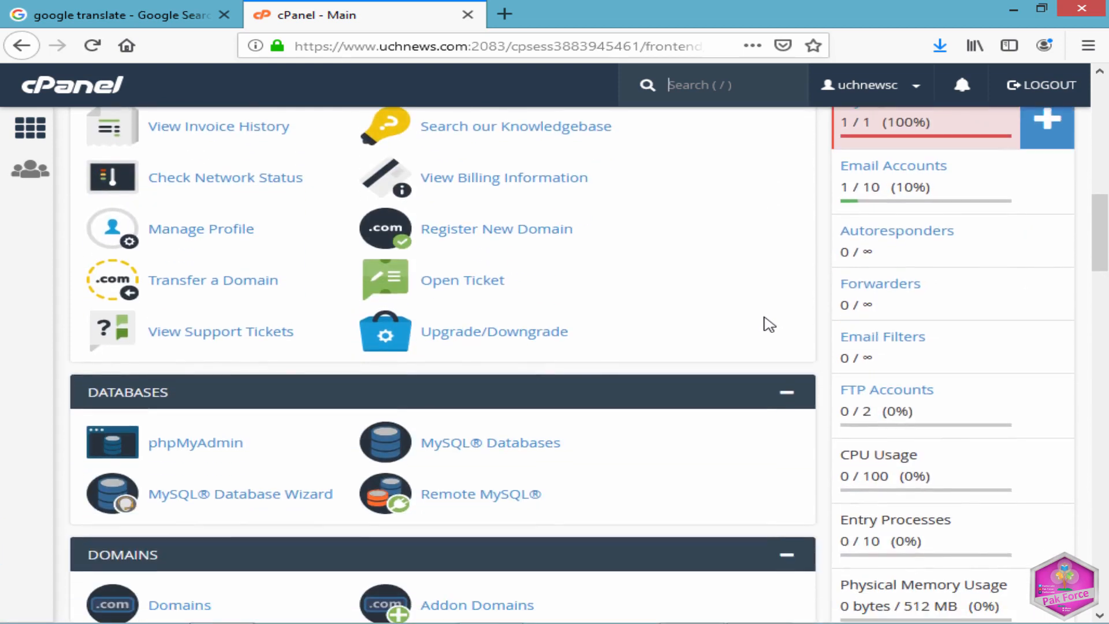
scroll(768, 324, down, 20)
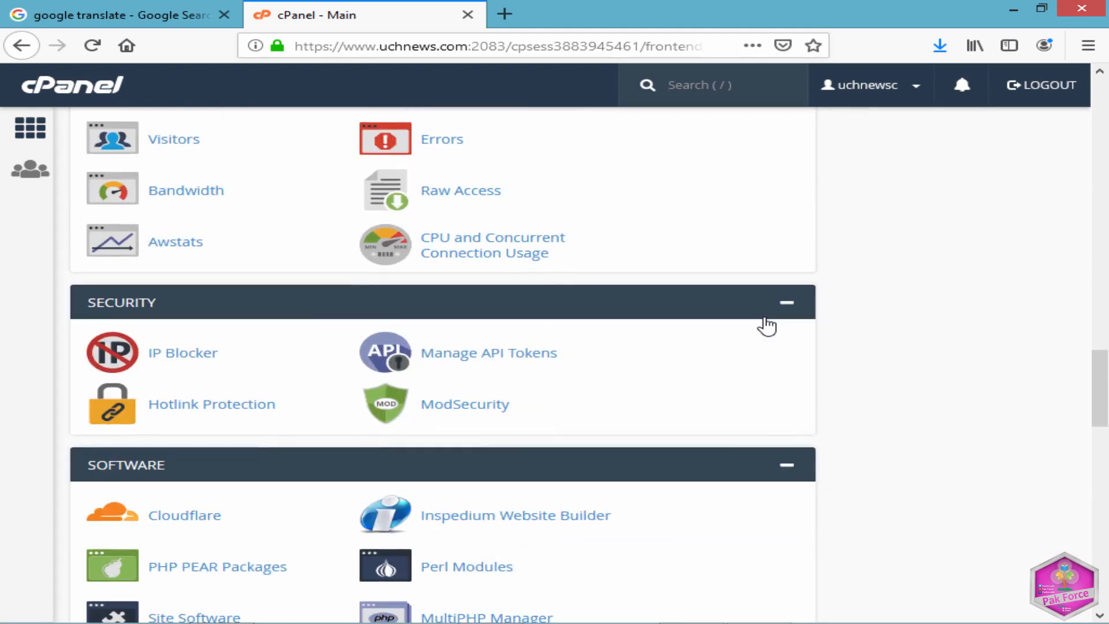
scroll(767, 325, down, 3)
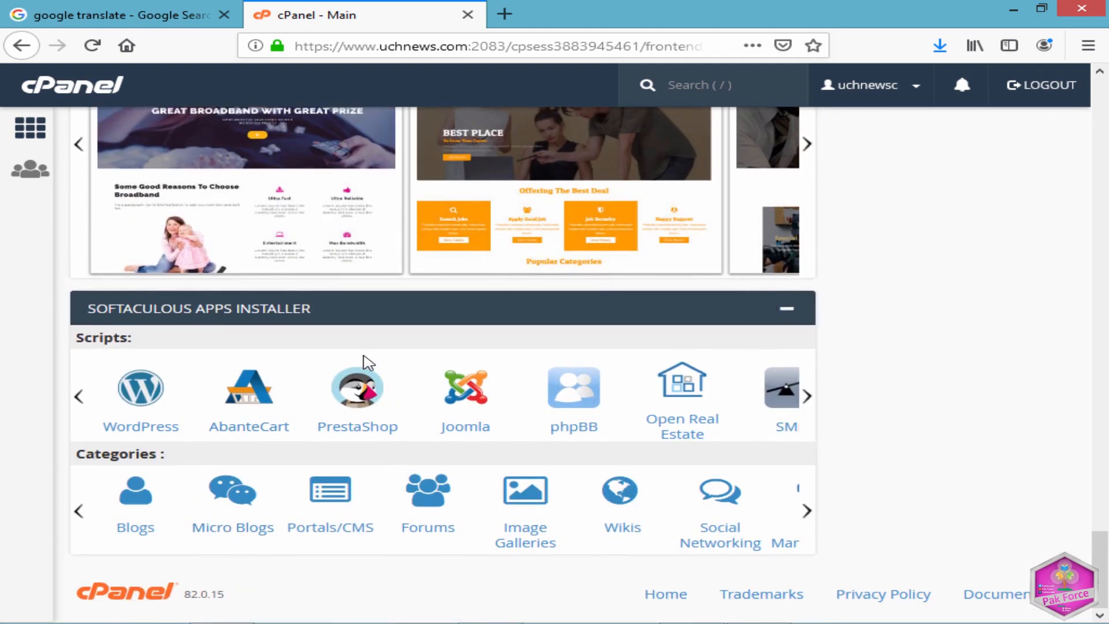
scroll(371, 349, up, 4)
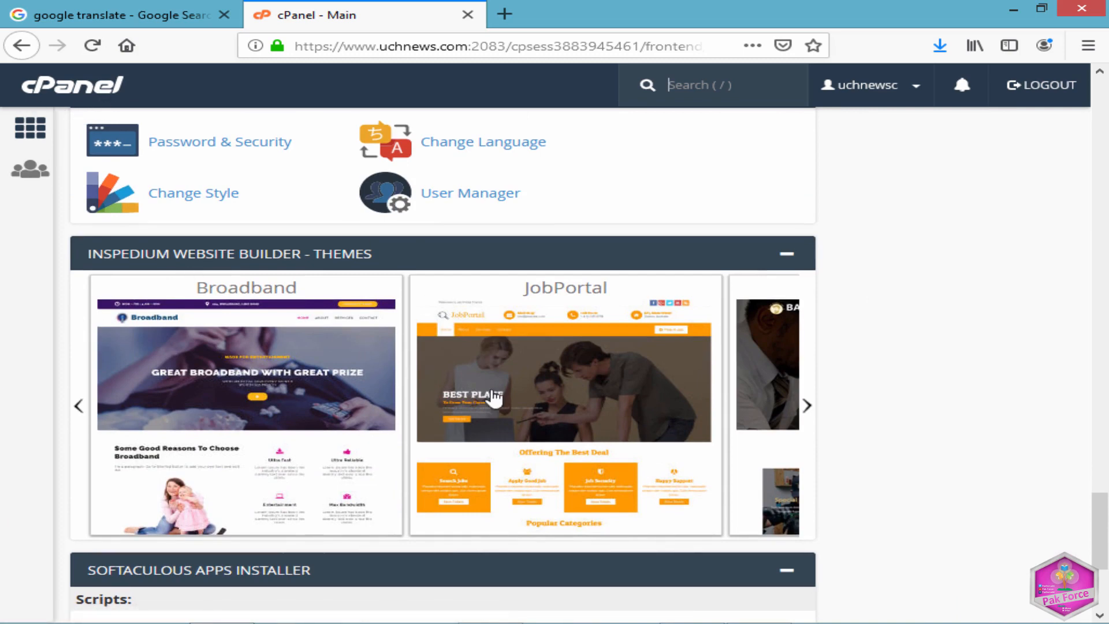
scroll(445, 598, down, 4)
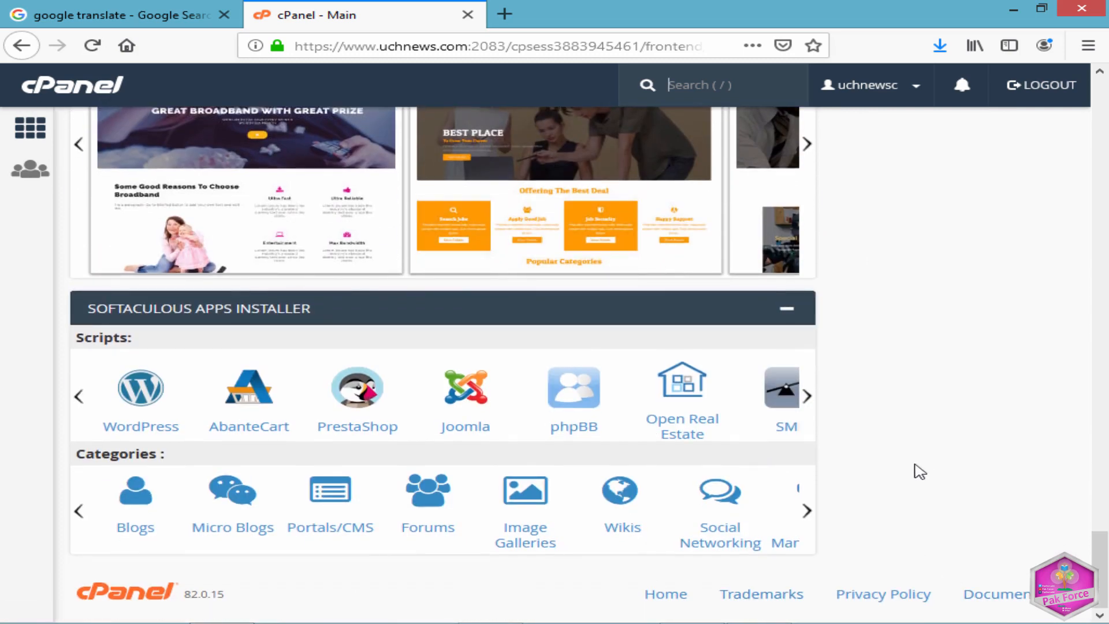
scroll(896, 446, up, 9)
scroll(899, 447, up, 5)
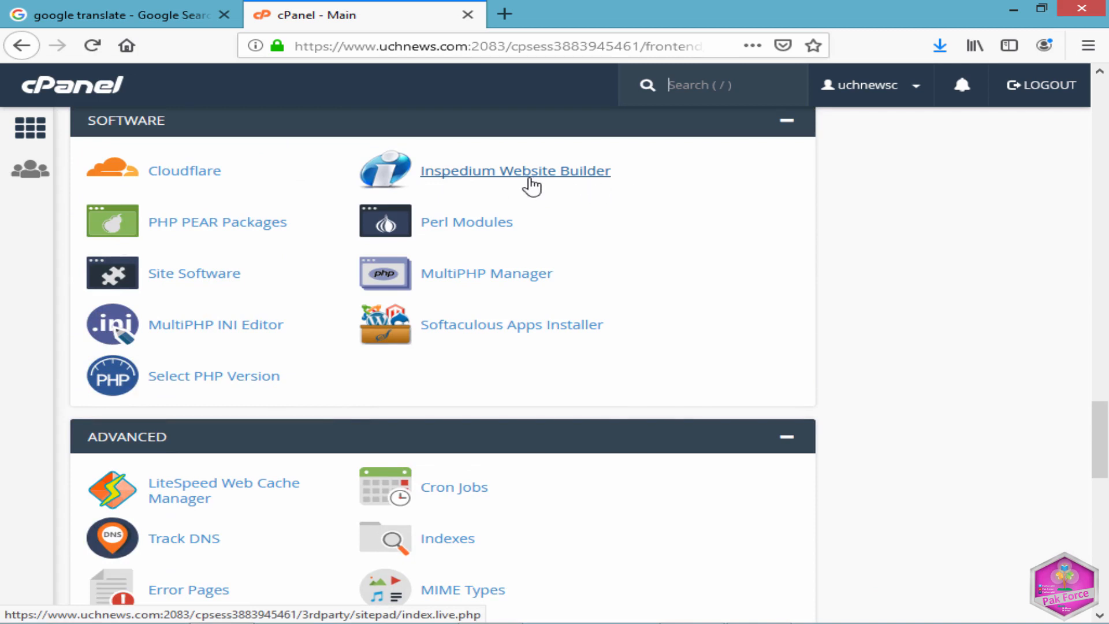
scroll(527, 183, up, 3)
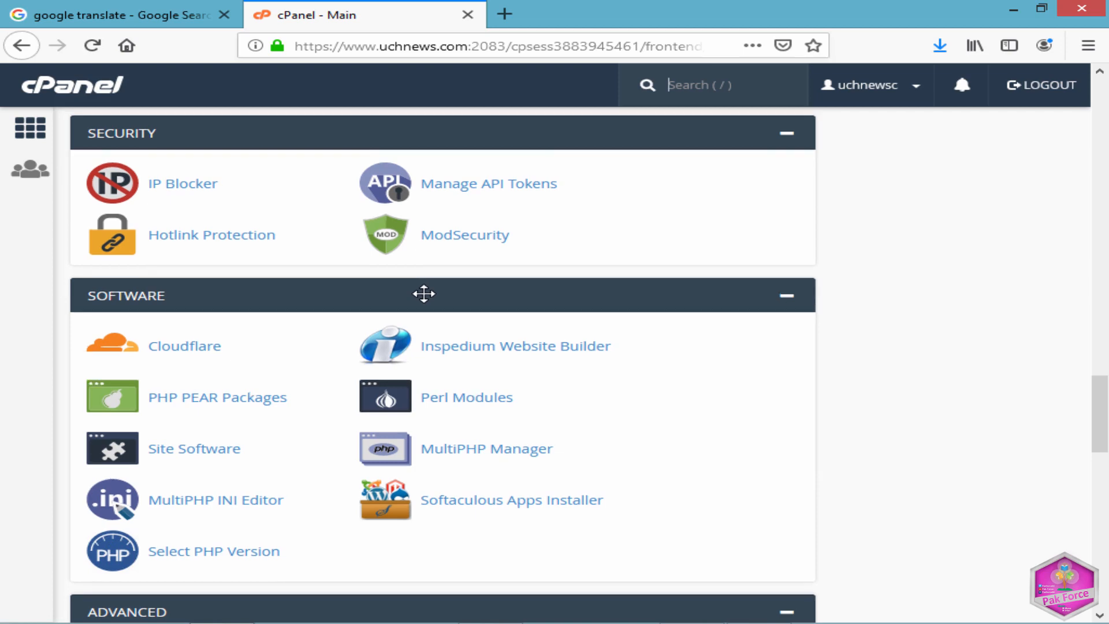
scroll(423, 291, up, 20)
scroll(428, 300, up, 1)
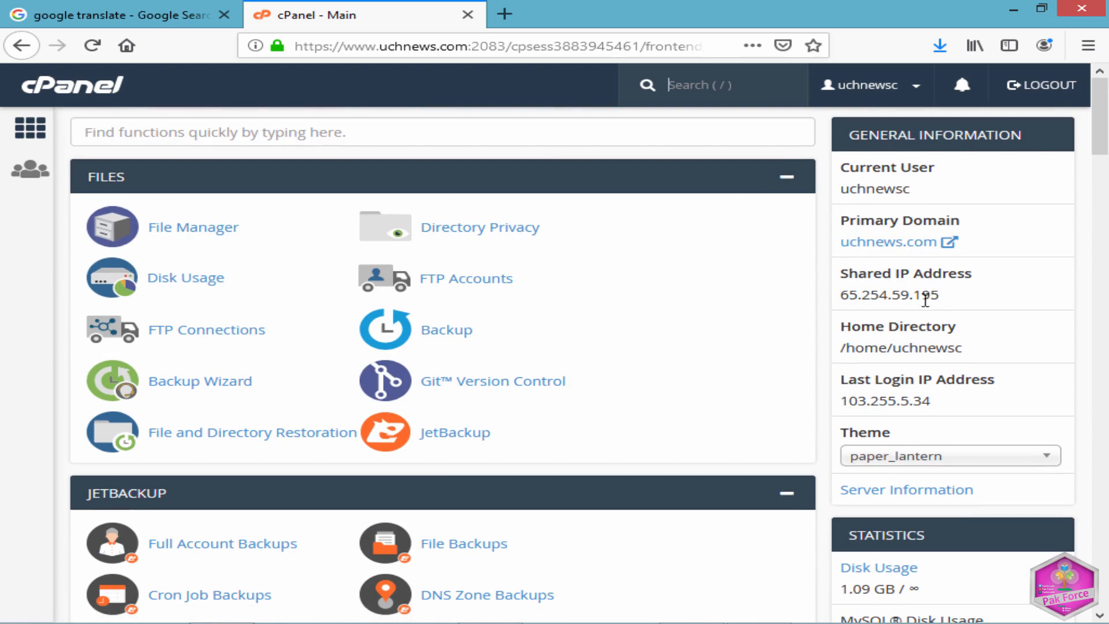
scroll(931, 446, down, 5)
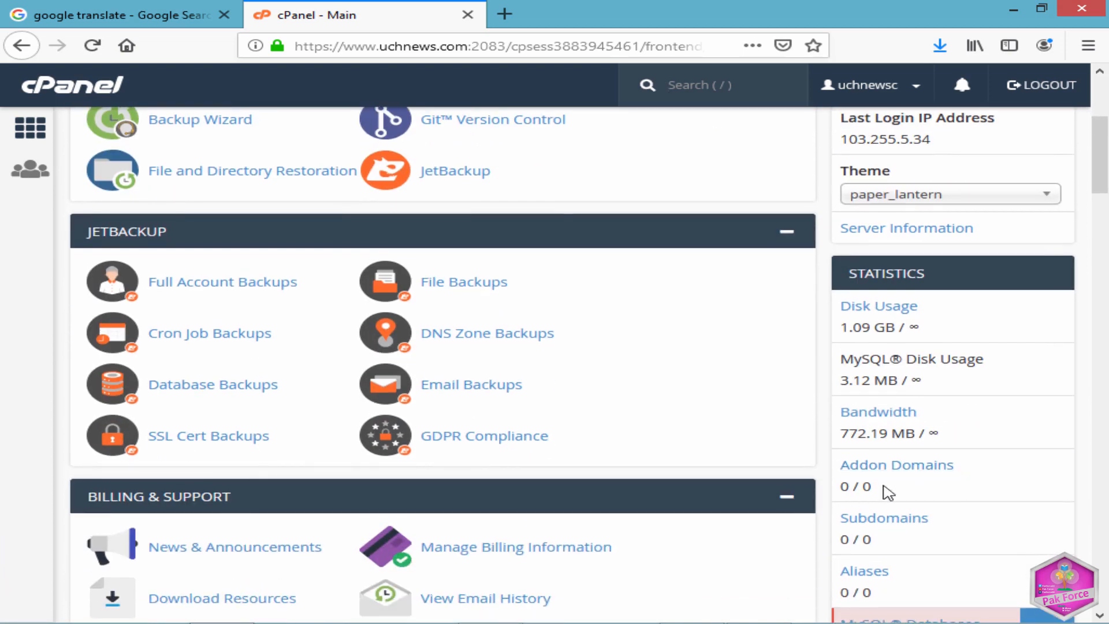
scroll(886, 493, down, 1)
scroll(536, 282, up, 7)
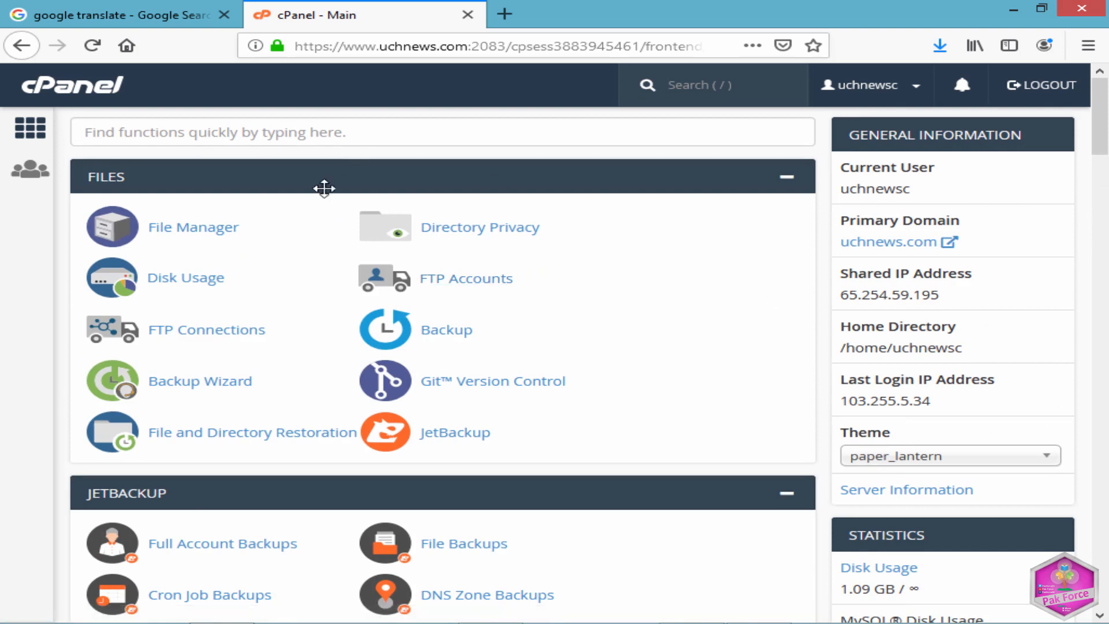
- Open the cPanel File Manager and look over the home directory's folders
click(194, 234)
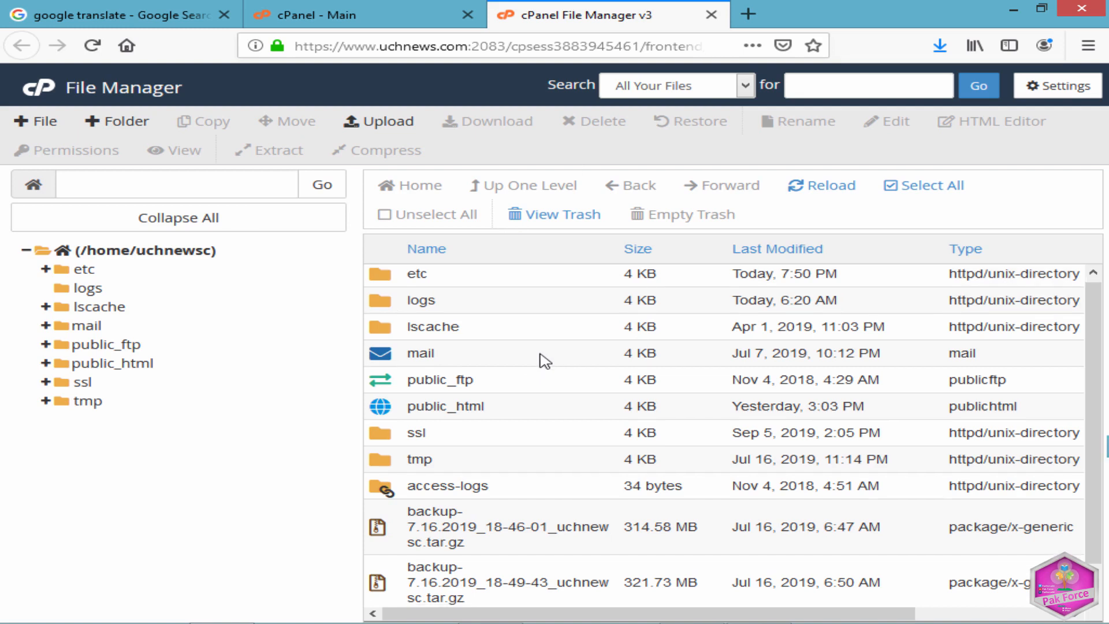
scroll(541, 364, down, 1)
scroll(450, 401, up, 1)
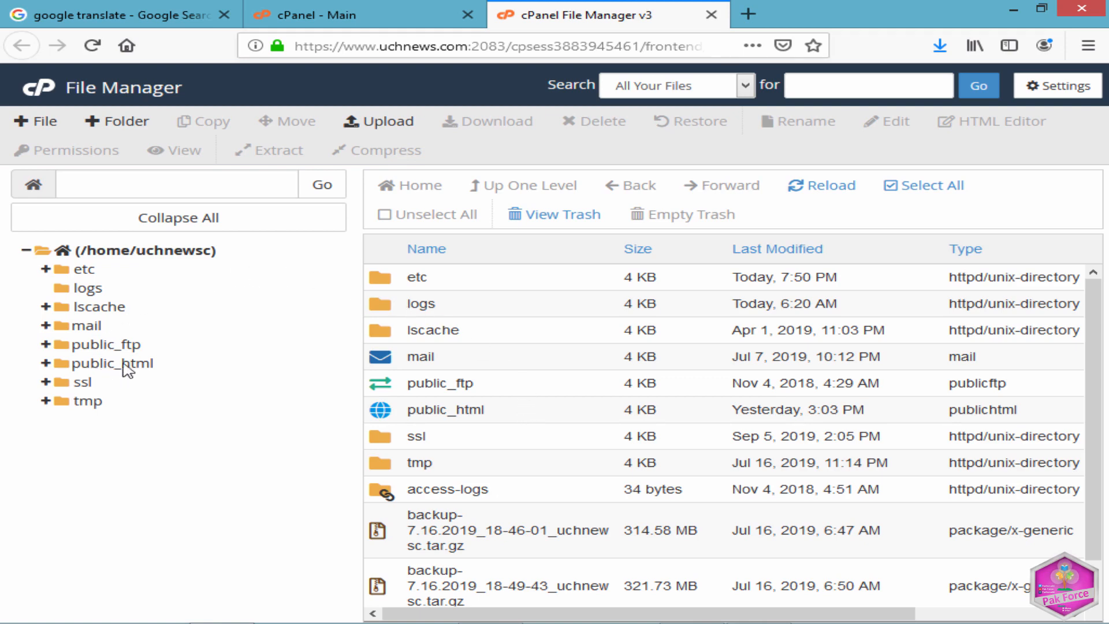
- Open the public_html folder from the home directory and examine the site's WordPress folders and files
click(146, 365)
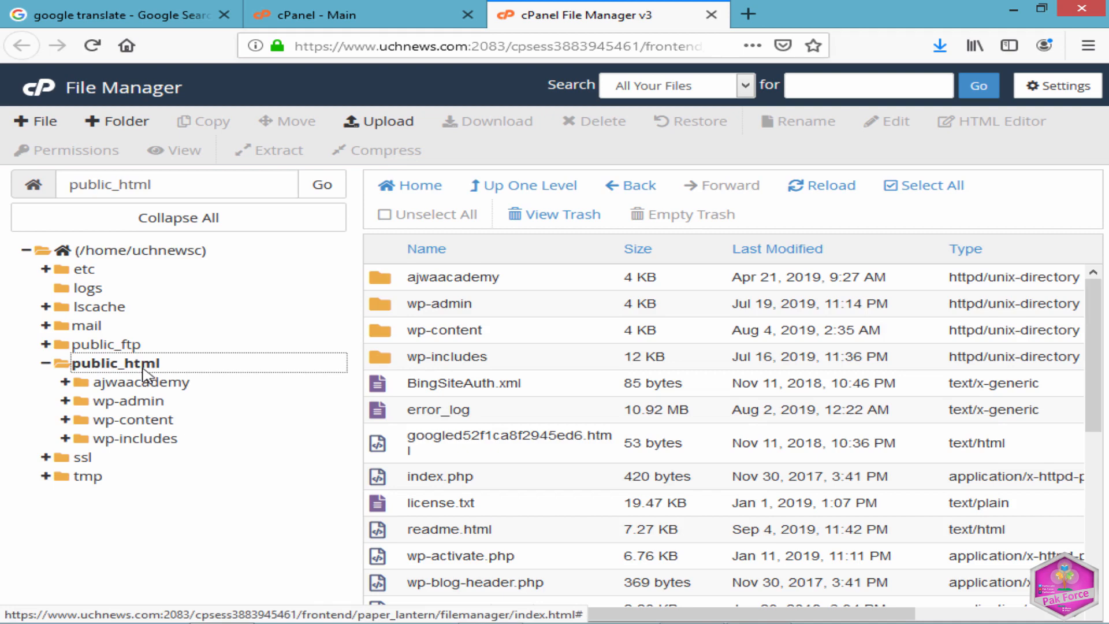
click(87, 252)
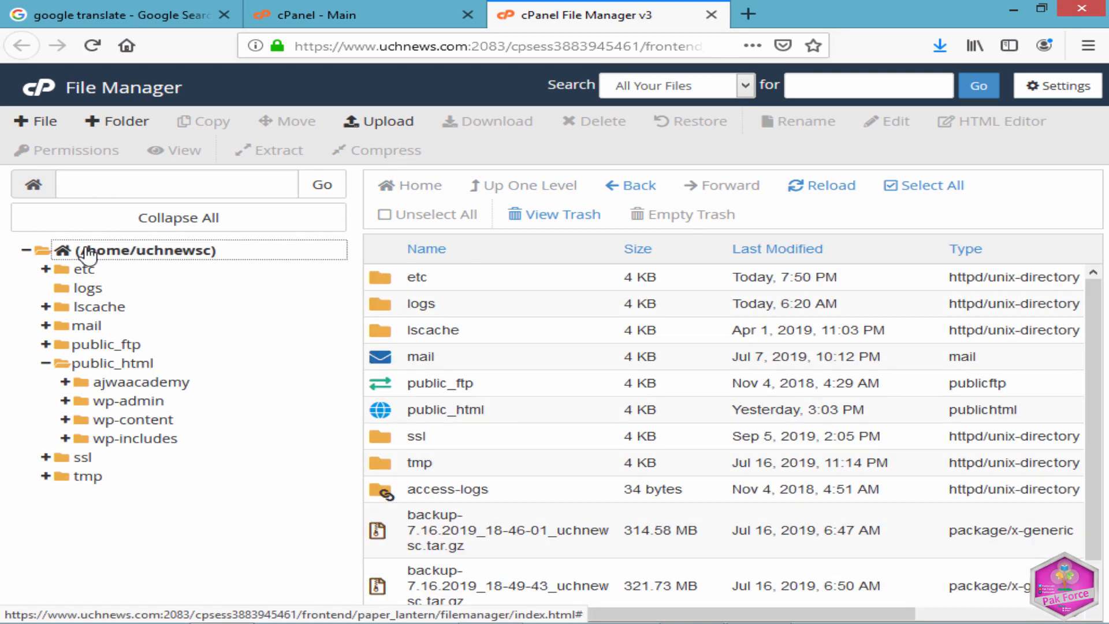
double_click(533, 414)
scroll(569, 436, down, 5)
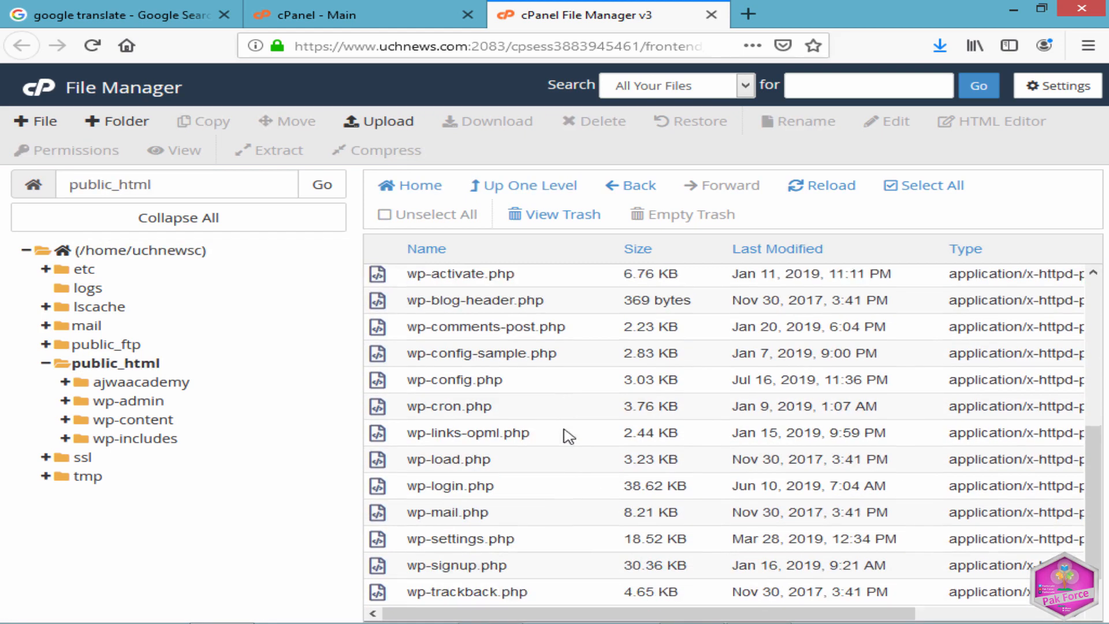
scroll(567, 500, up, 5)
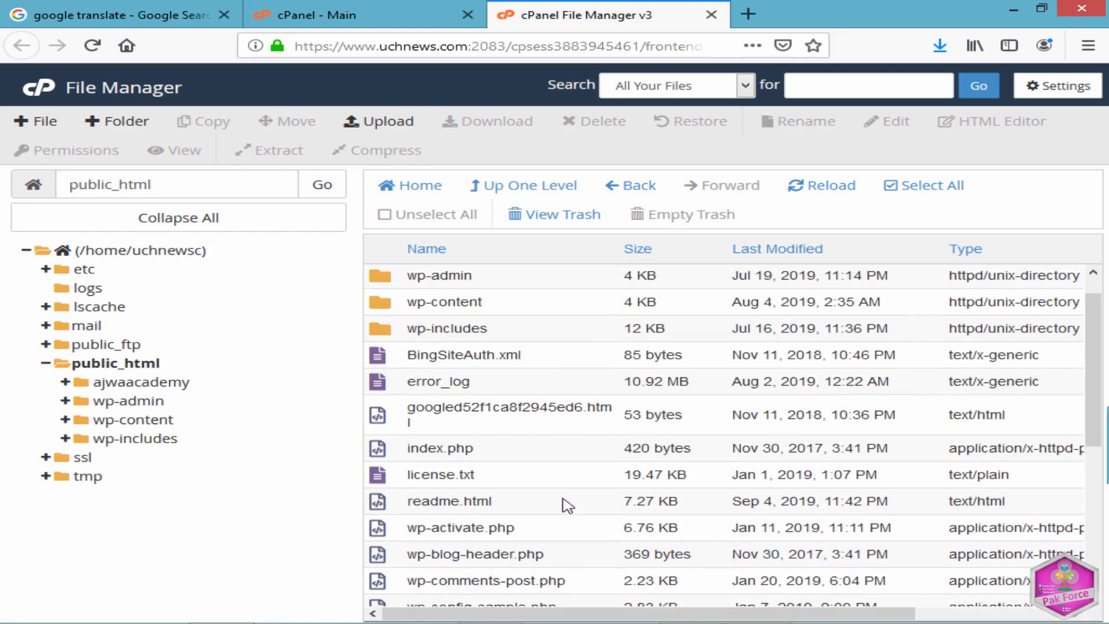
click(531, 279)
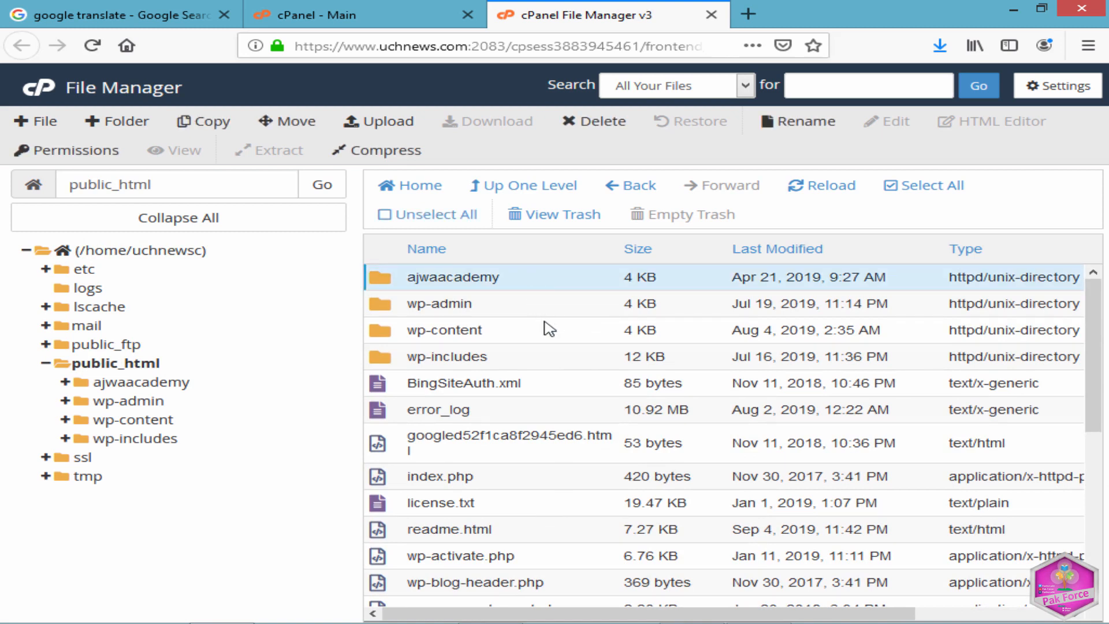
click(555, 353)
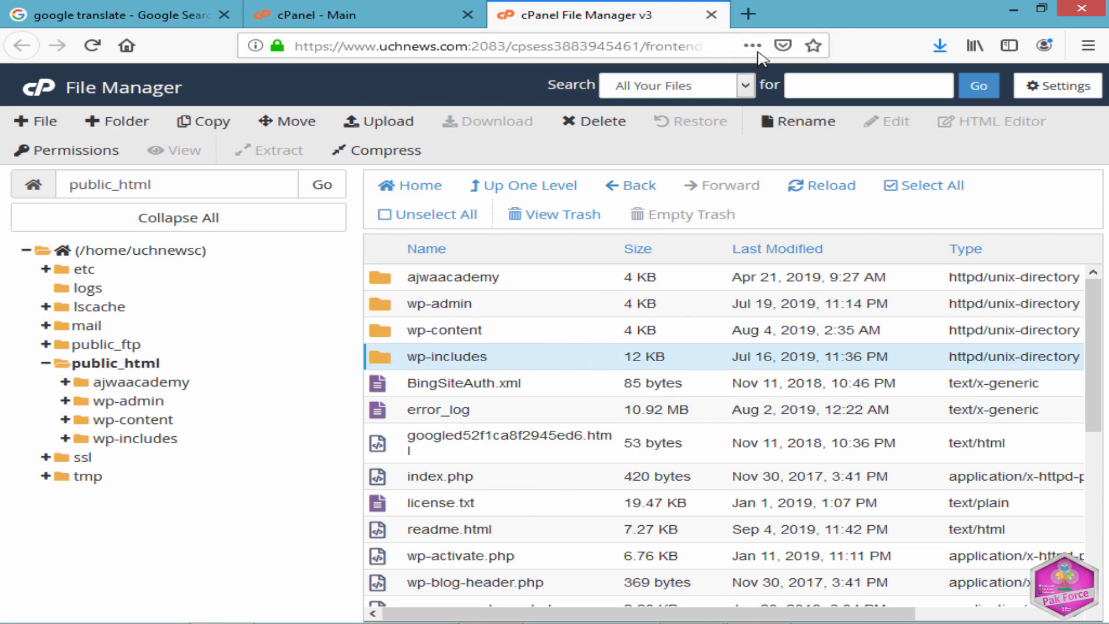
- Load the uchnews.com website in a new browser tab
click(748, 15)
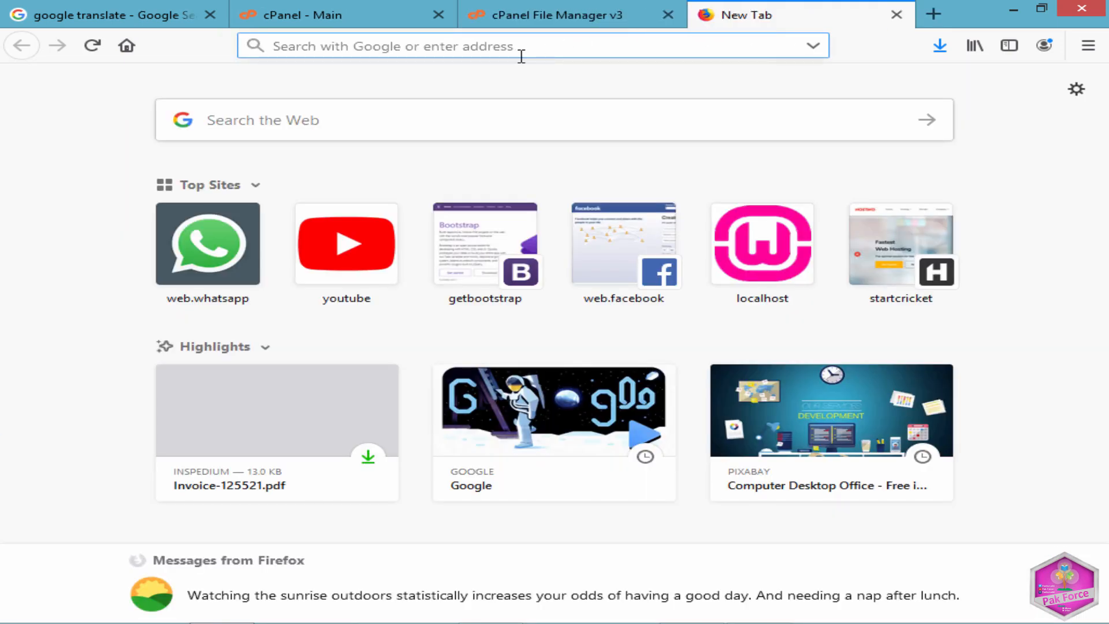
text(uchnews)
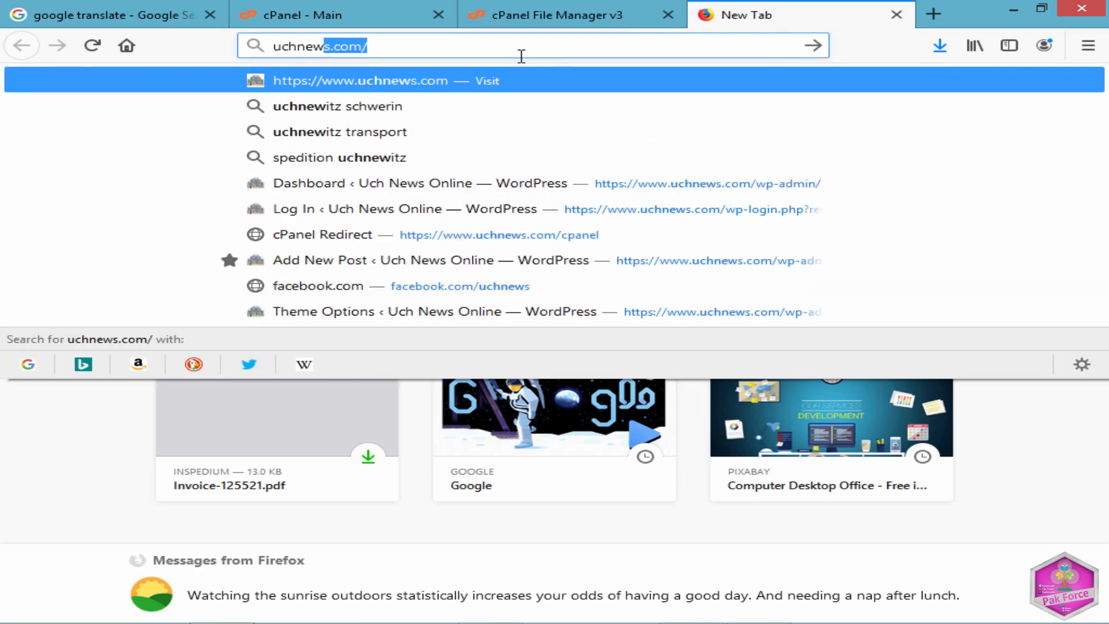
text(.com)
key(Return)
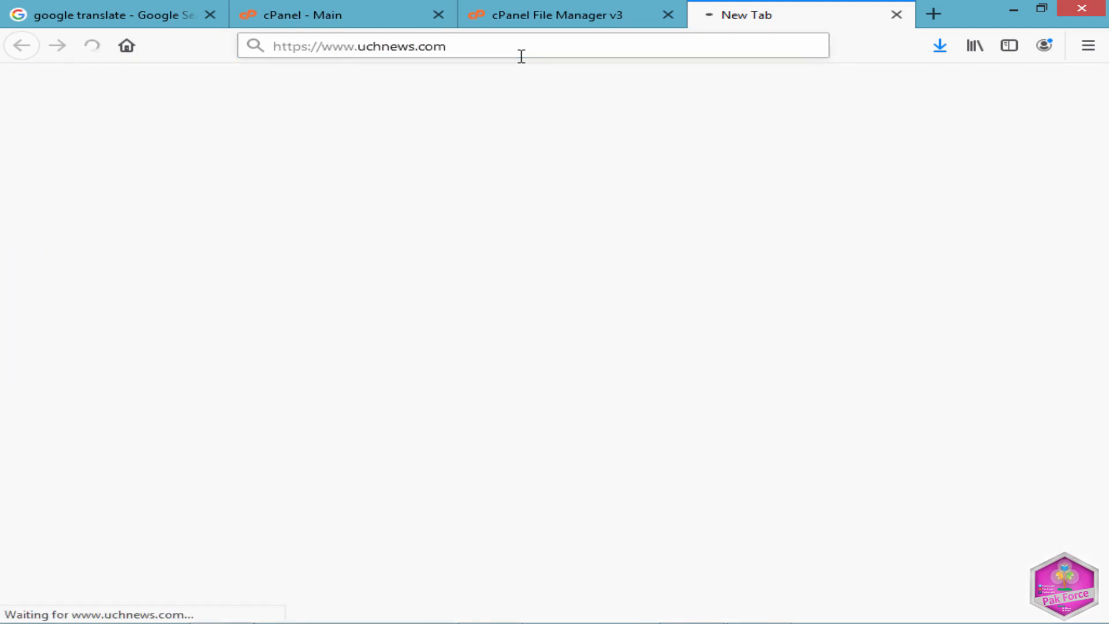
- Select index.php in public_html in the File Manager and look over the uchnews.com home page it belongs to
click(526, 15)
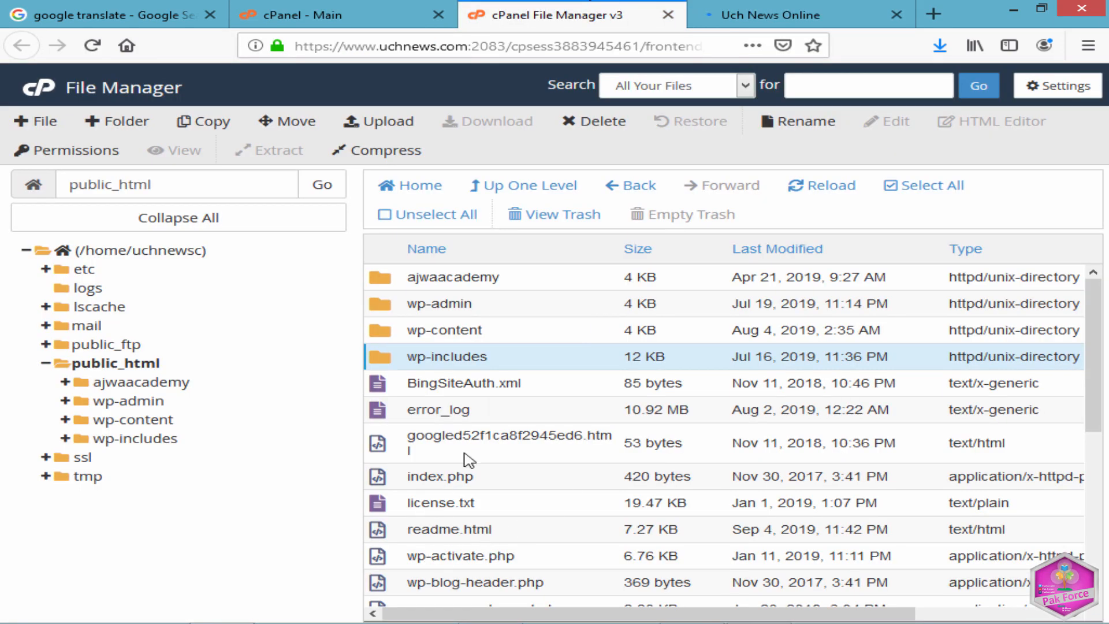
click(488, 485)
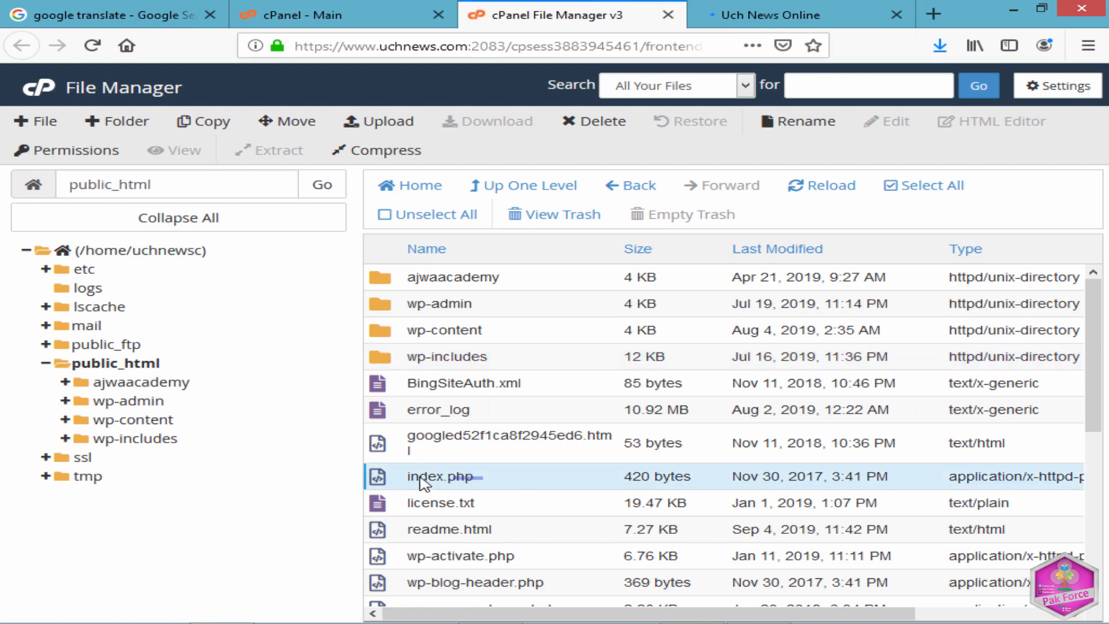
click(754, 14)
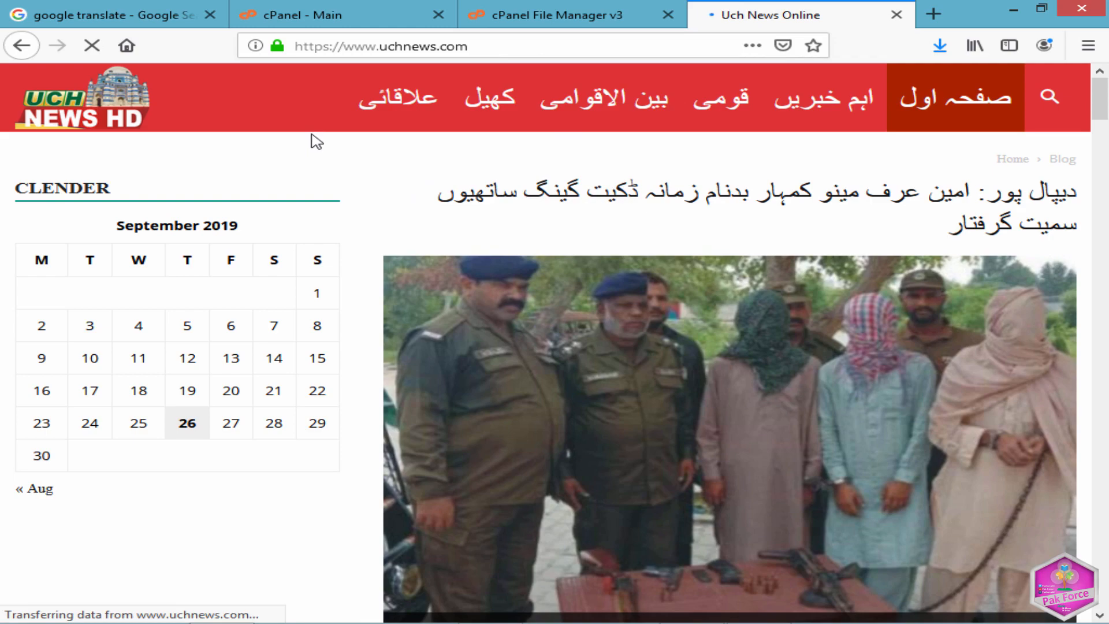
scroll(383, 302, down, 12)
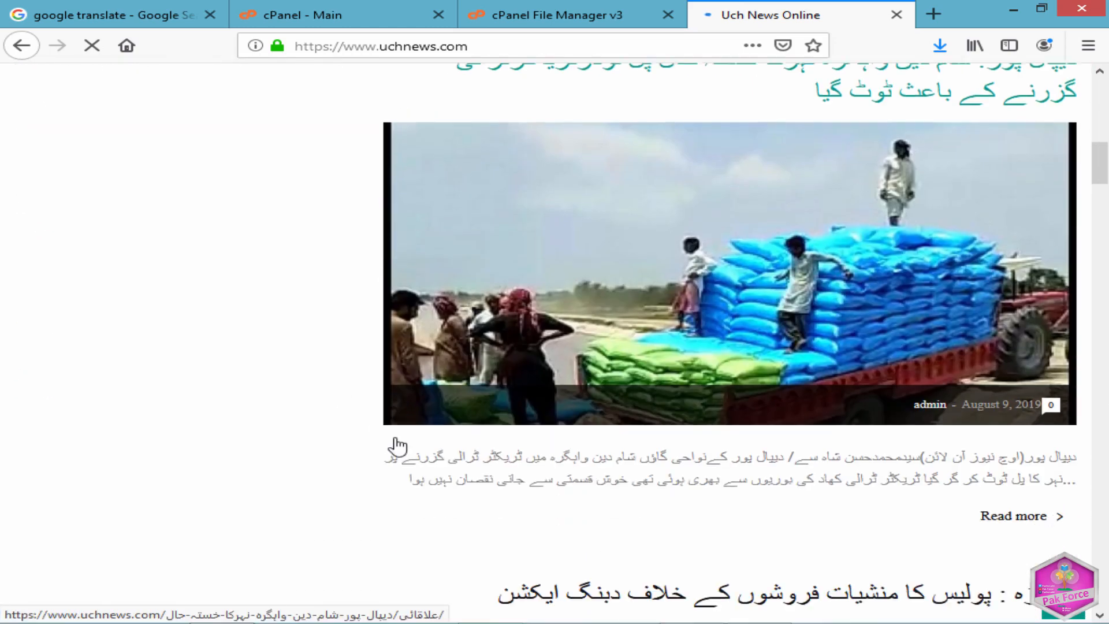
scroll(346, 441, down, 5)
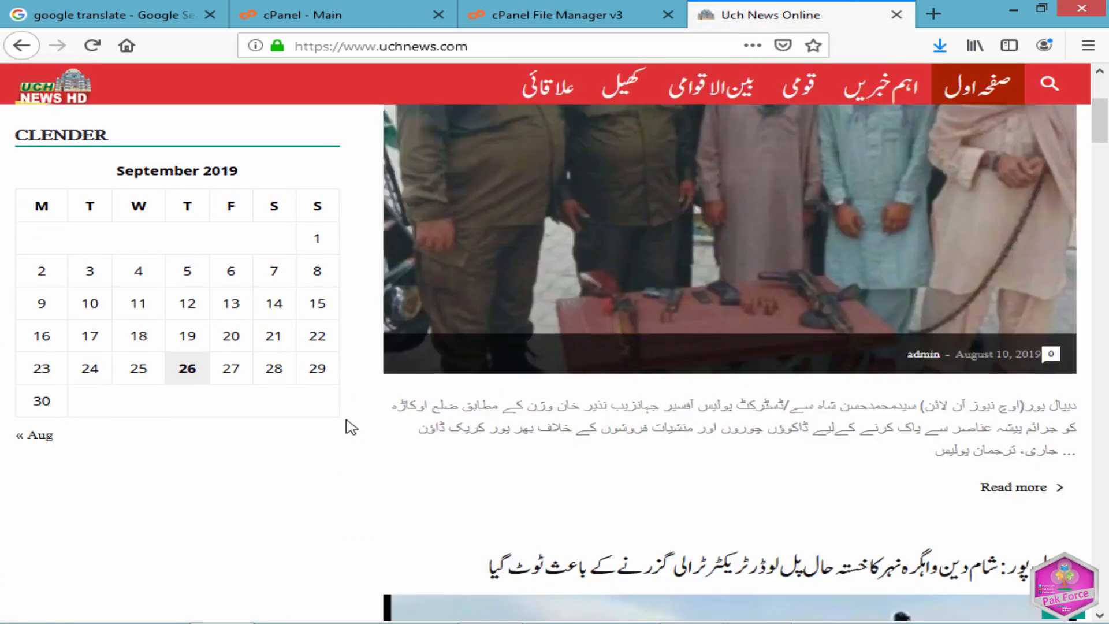
scroll(351, 427, up, 4)
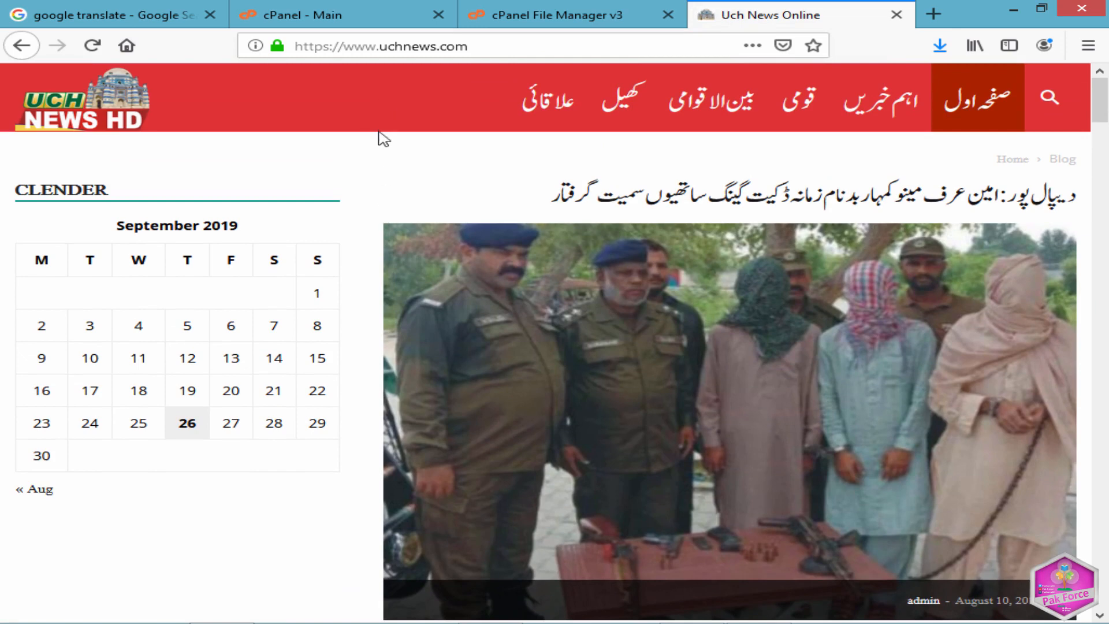
click(558, 15)
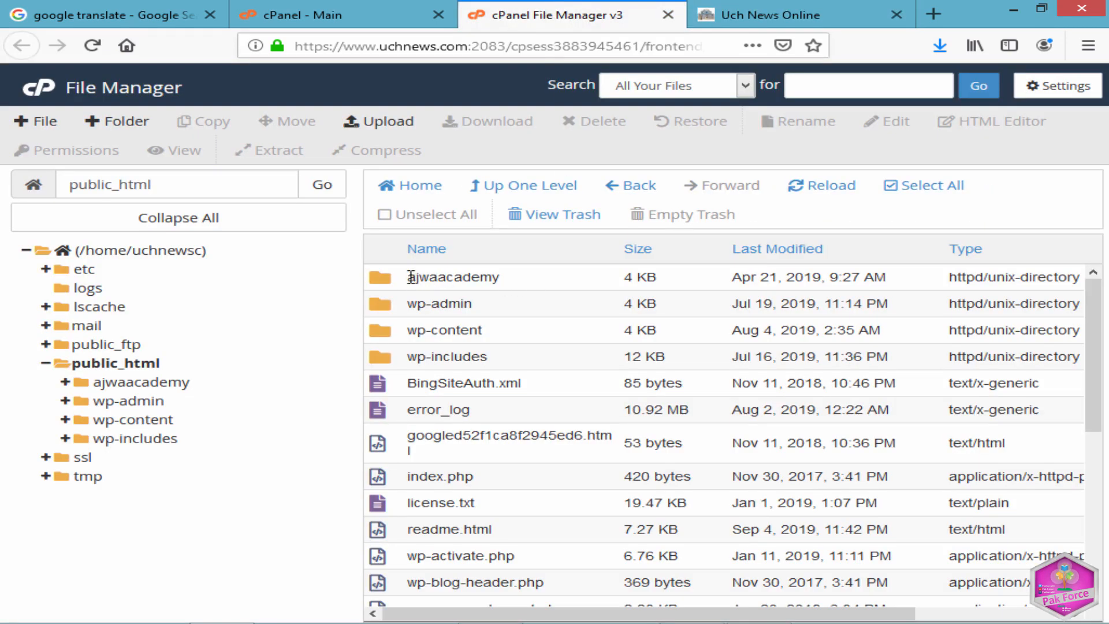
click(527, 285)
click(737, 14)
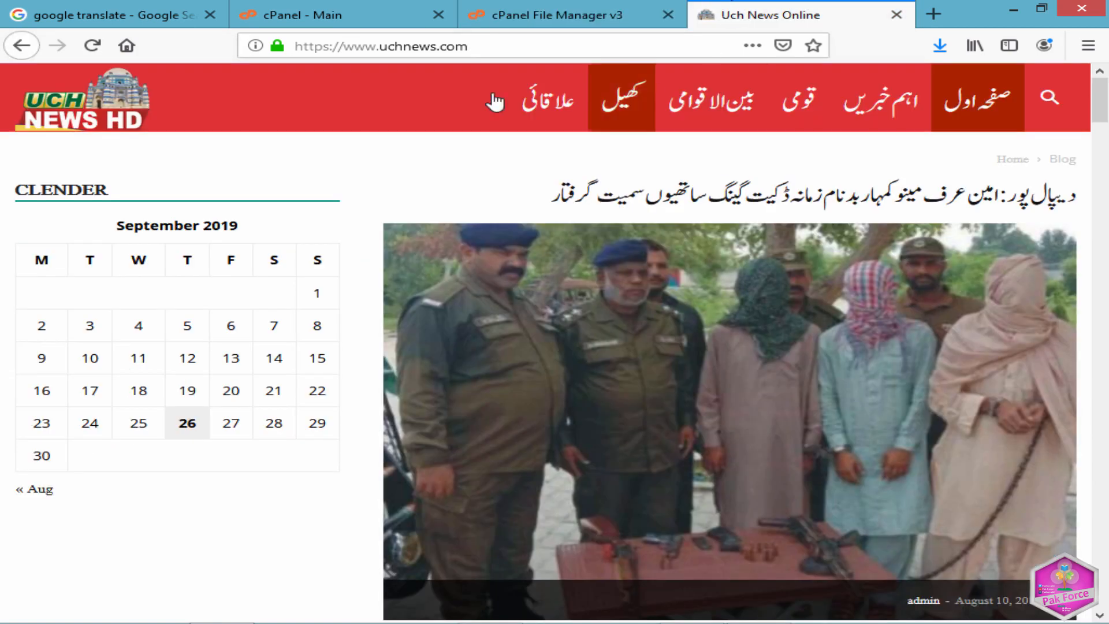
click(519, 41)
click(523, 45)
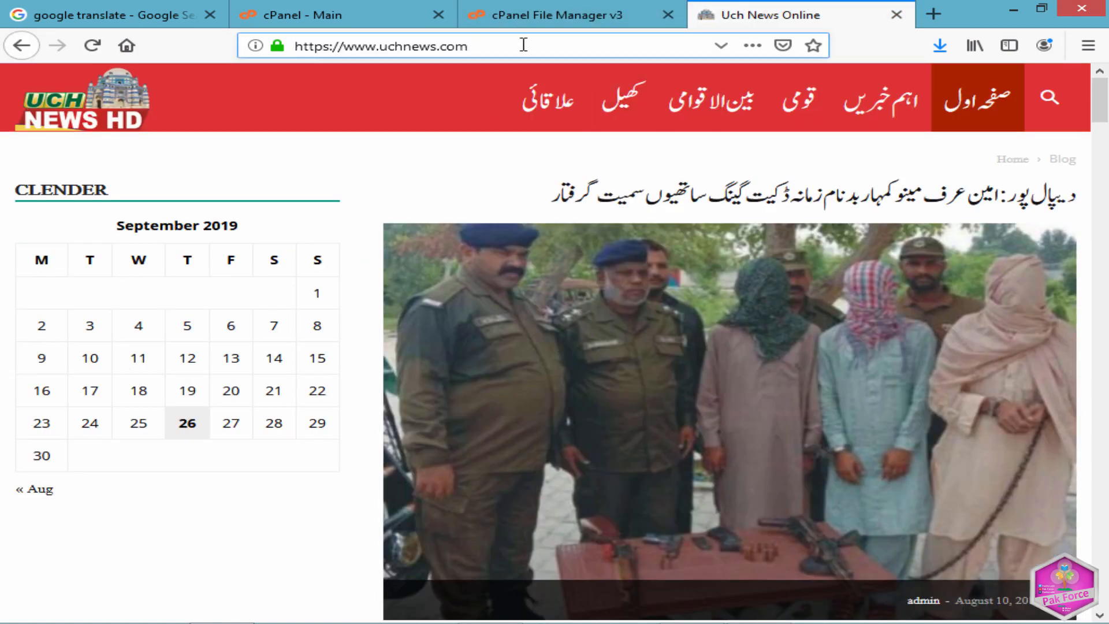
text(/)
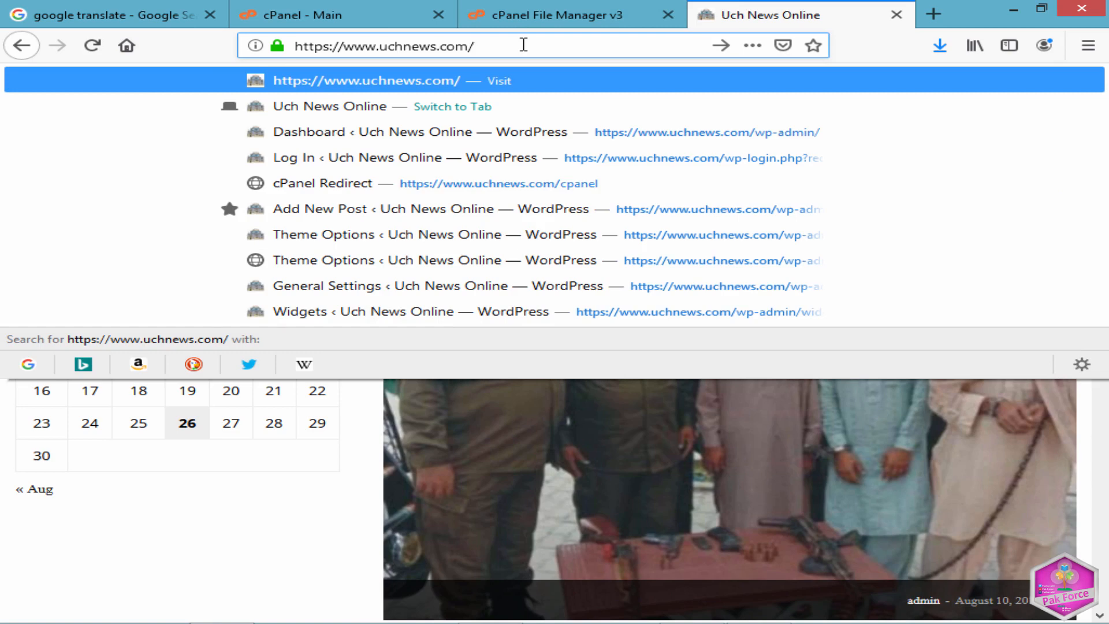
text(ajwa)
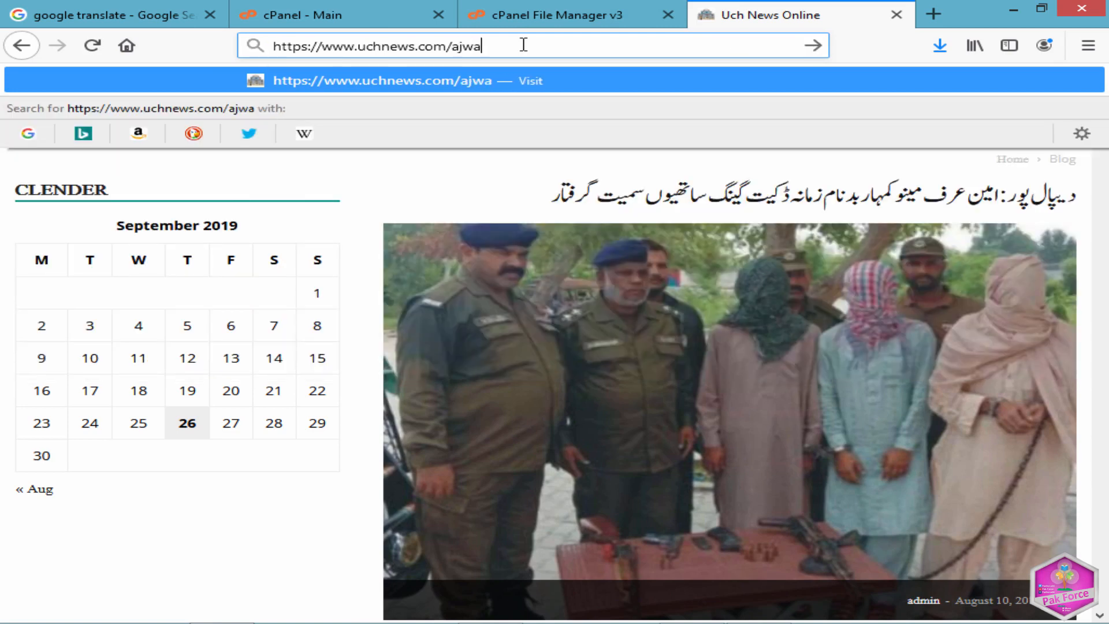
click(533, 6)
right_click(501, 281)
key(Escape)
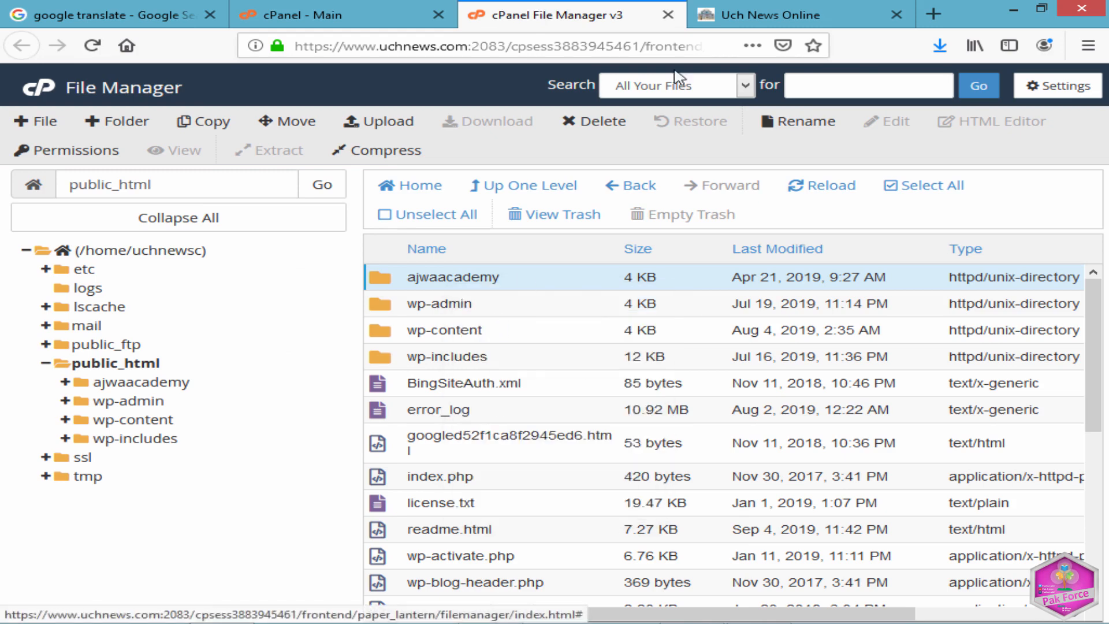
click(769, 14)
key(BackSpace)
key(BackSpace)
key(BackSpace)
key(BackSpace)
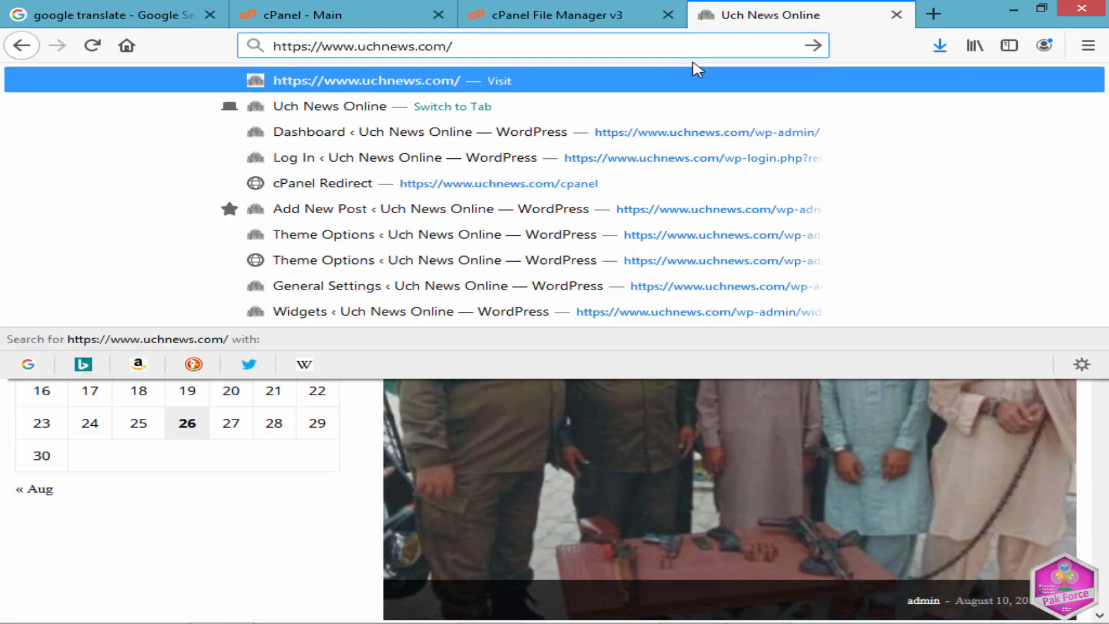
text(ajwaacademy)
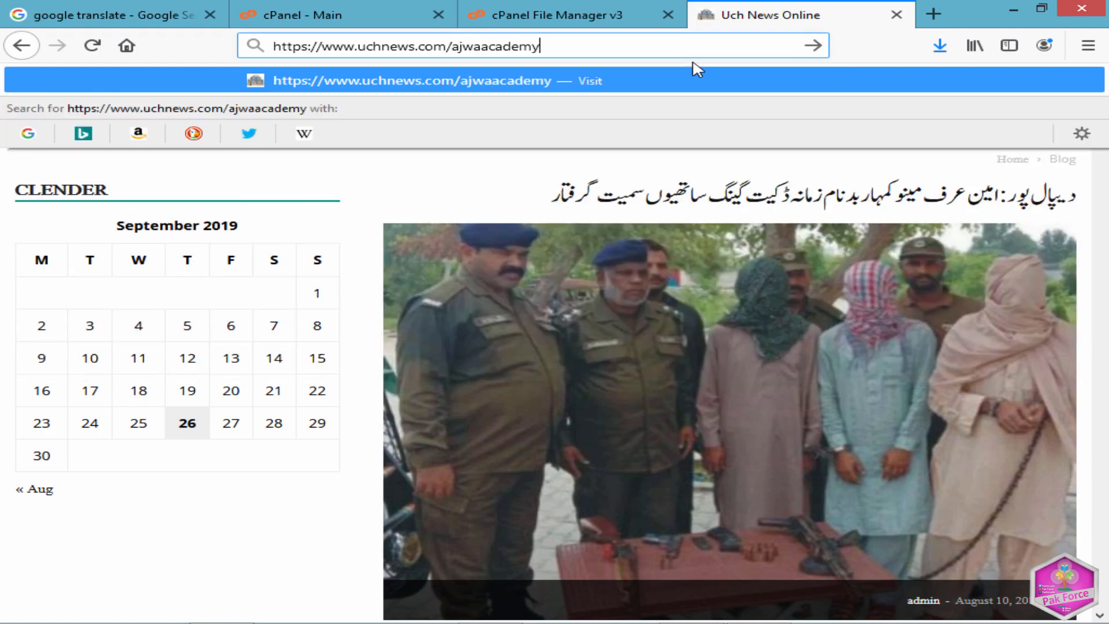
key(Return)
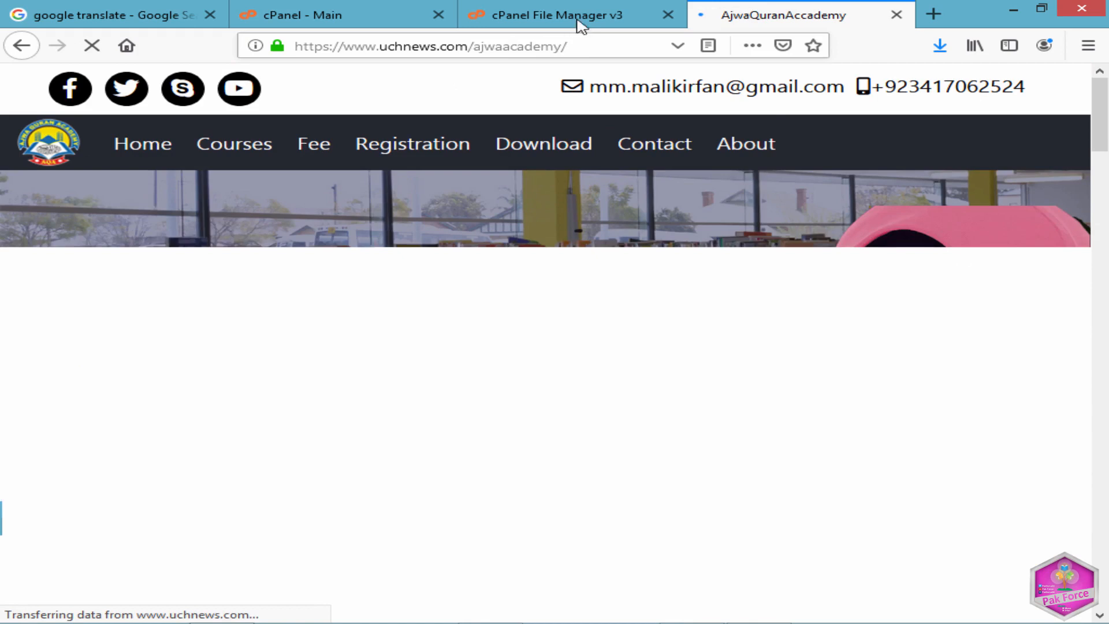
- Open the ajwaacademy folder in File Manager and examine its subfolders, images and HTML files
click(569, 12)
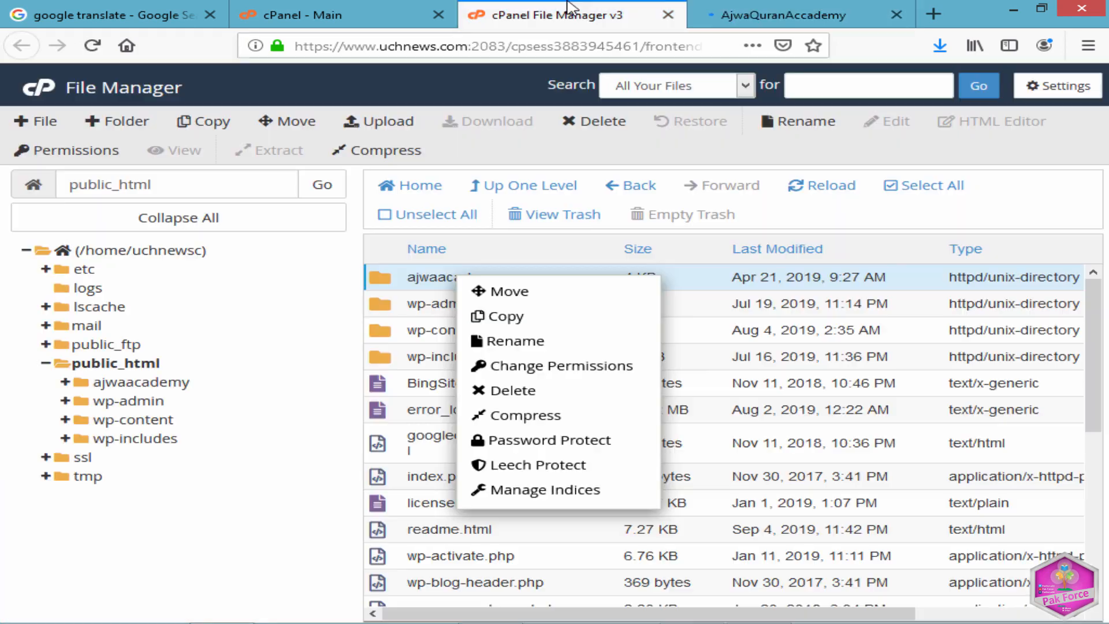
click(747, 306)
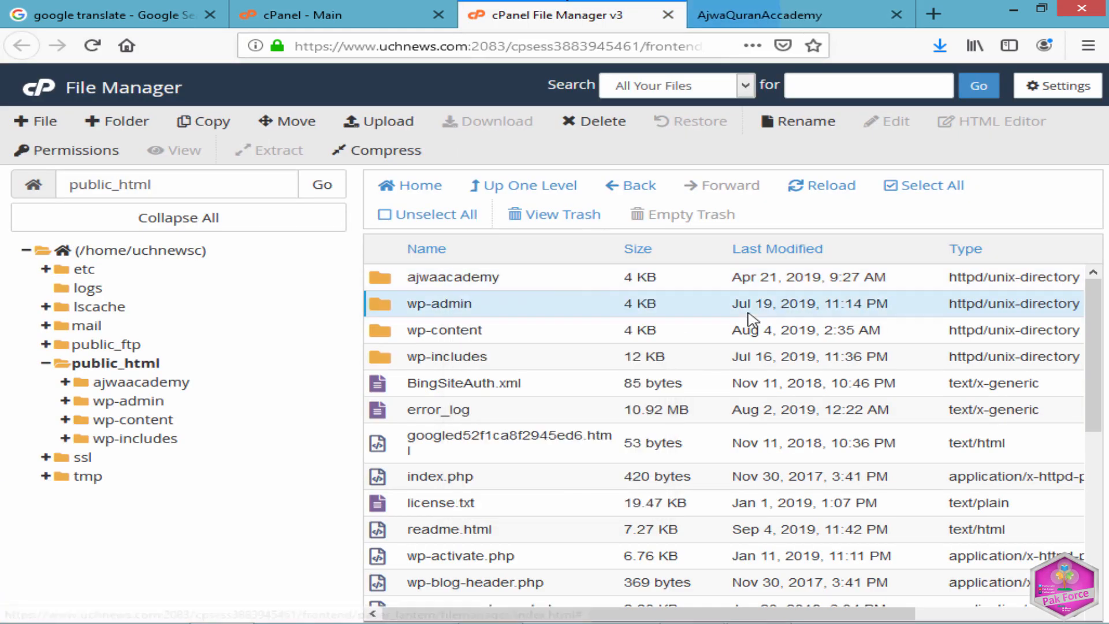
double_click(553, 283)
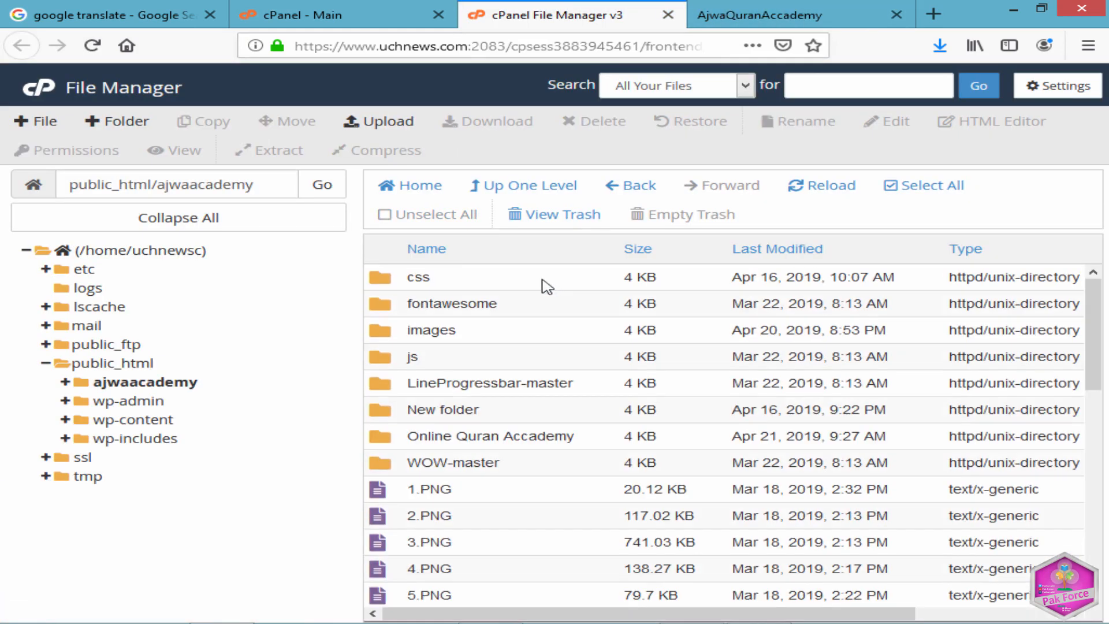
scroll(450, 503, down, 5)
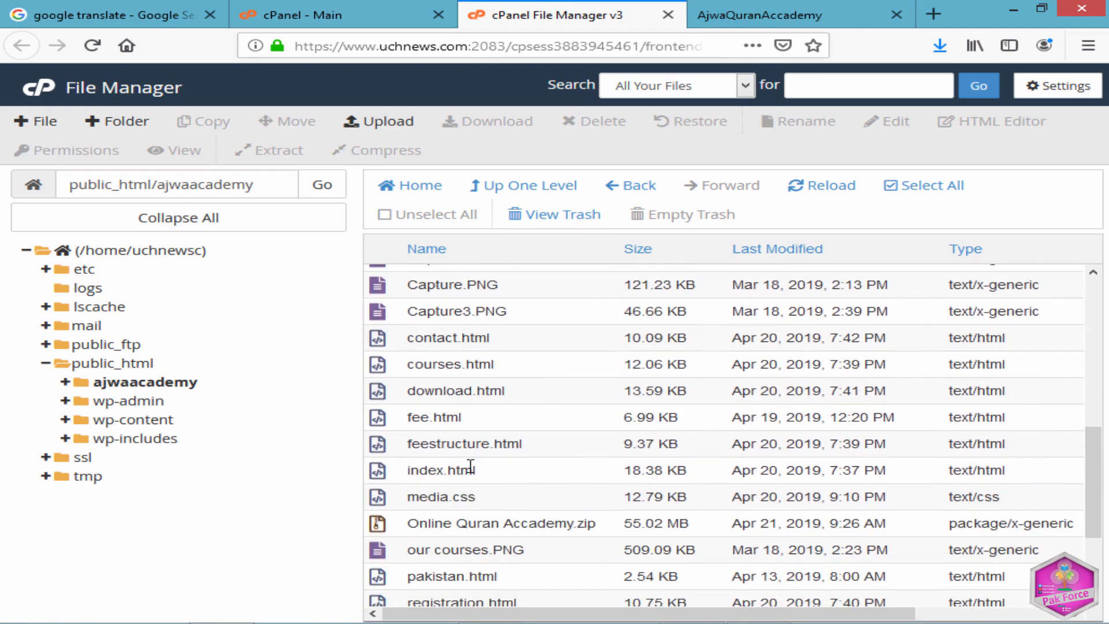
scroll(516, 462, up, 5)
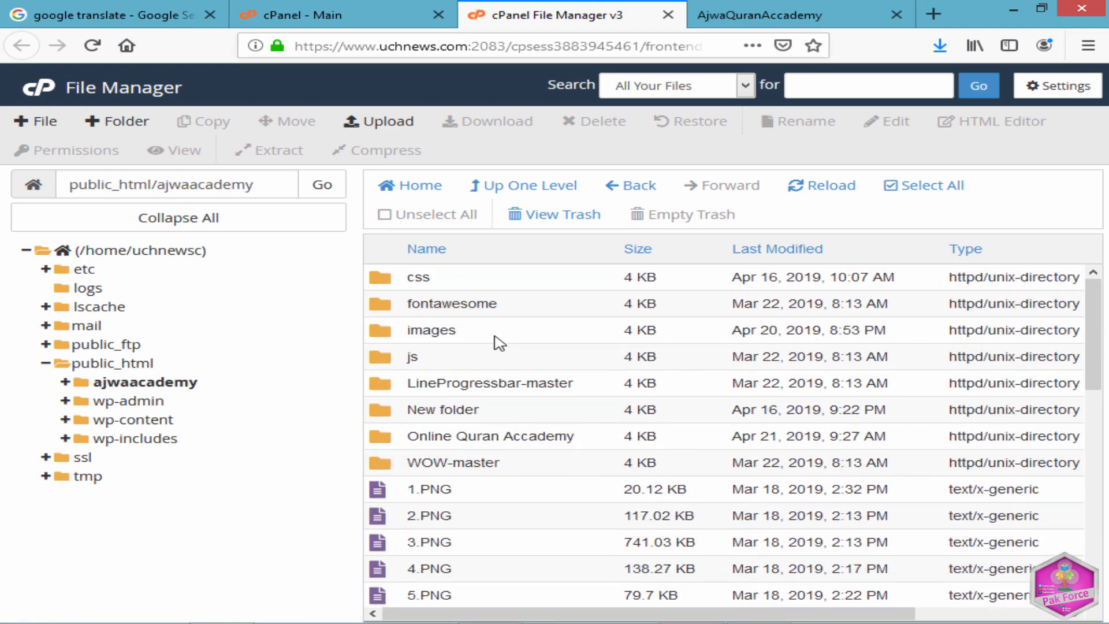
scroll(476, 506, down, 5)
scroll(470, 474, up, 5)
- Return to the public_html folder and look through its list of folders and files
click(641, 186)
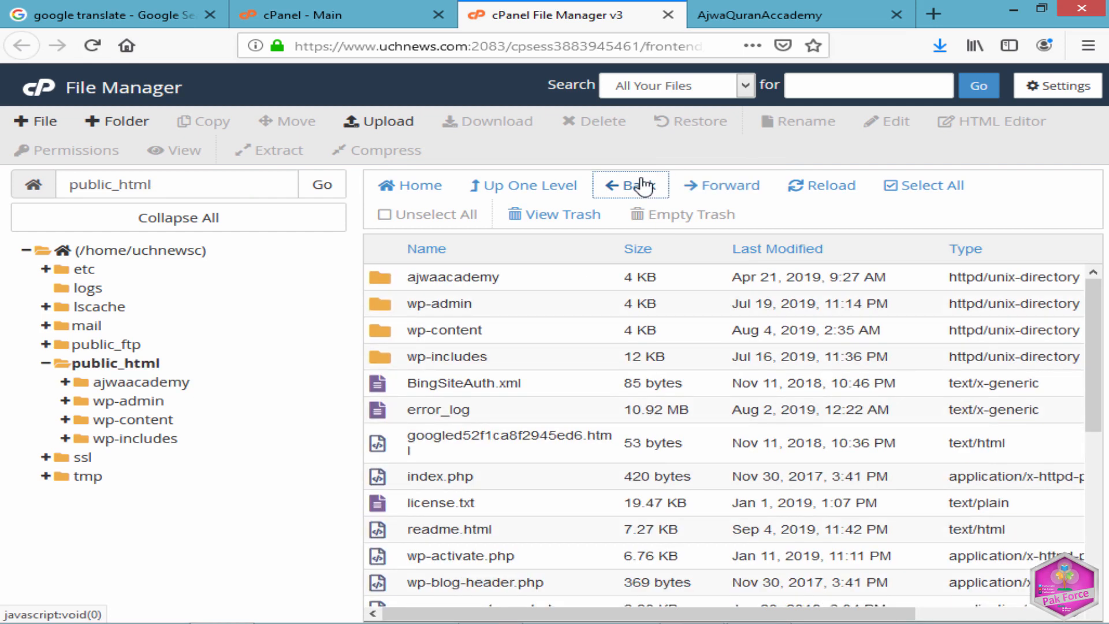
click(119, 364)
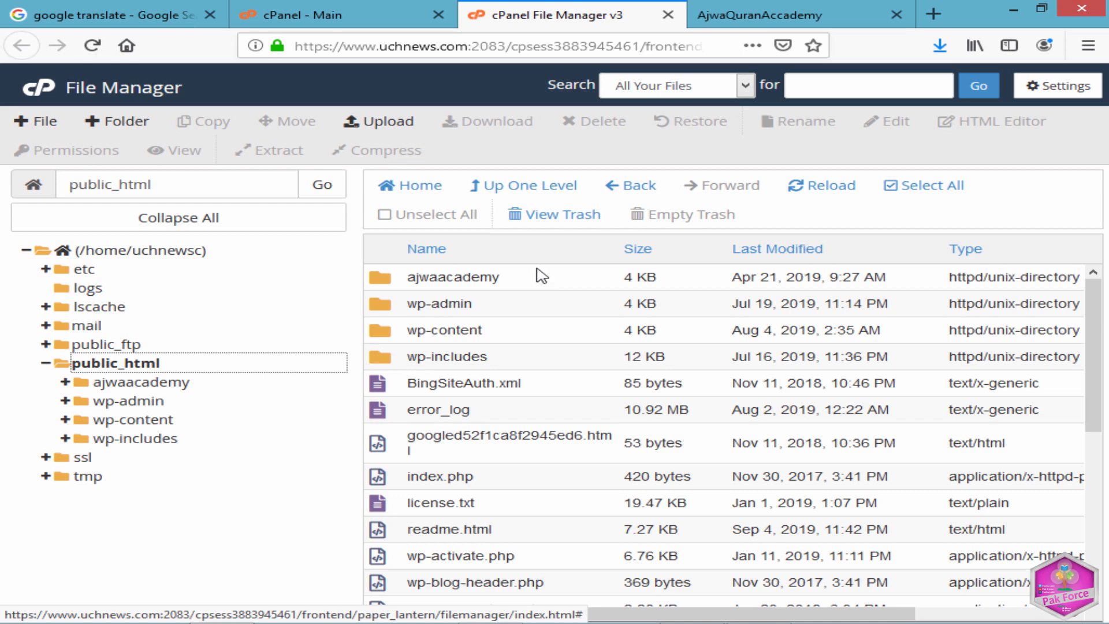
scroll(527, 475, down, 5)
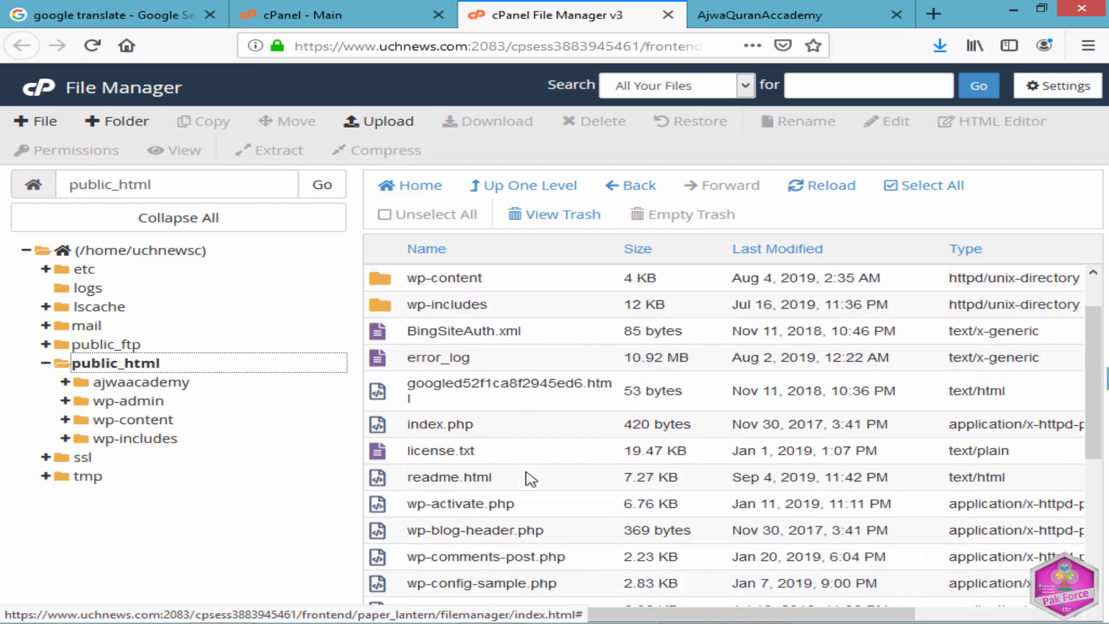
scroll(531, 439, up, 5)
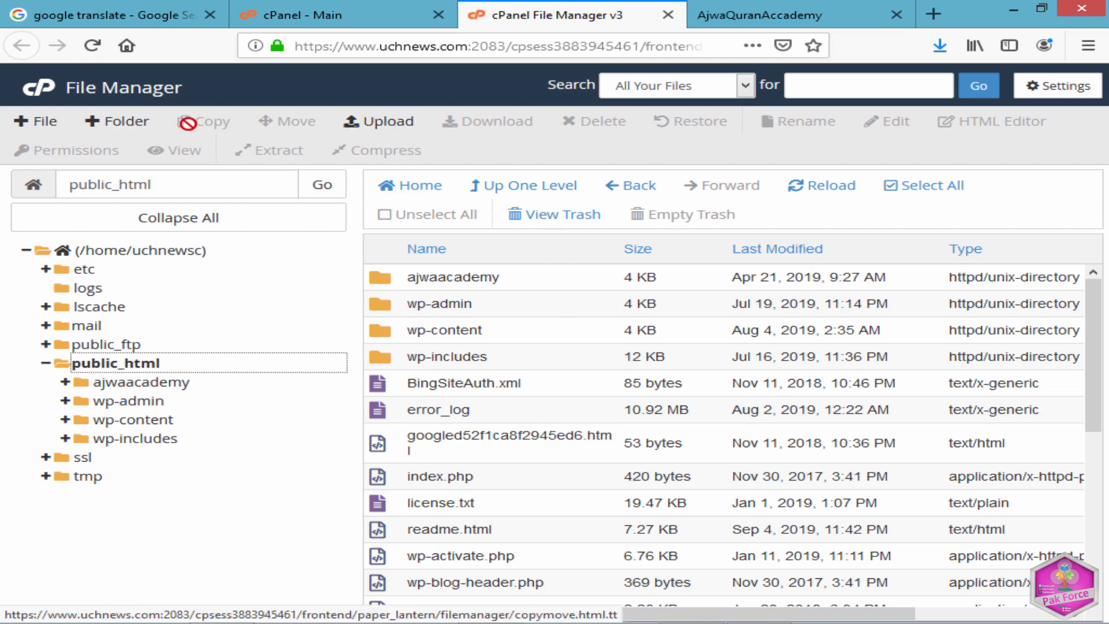
- Create a folder named rahber in /public_html and open it
click(99, 123)
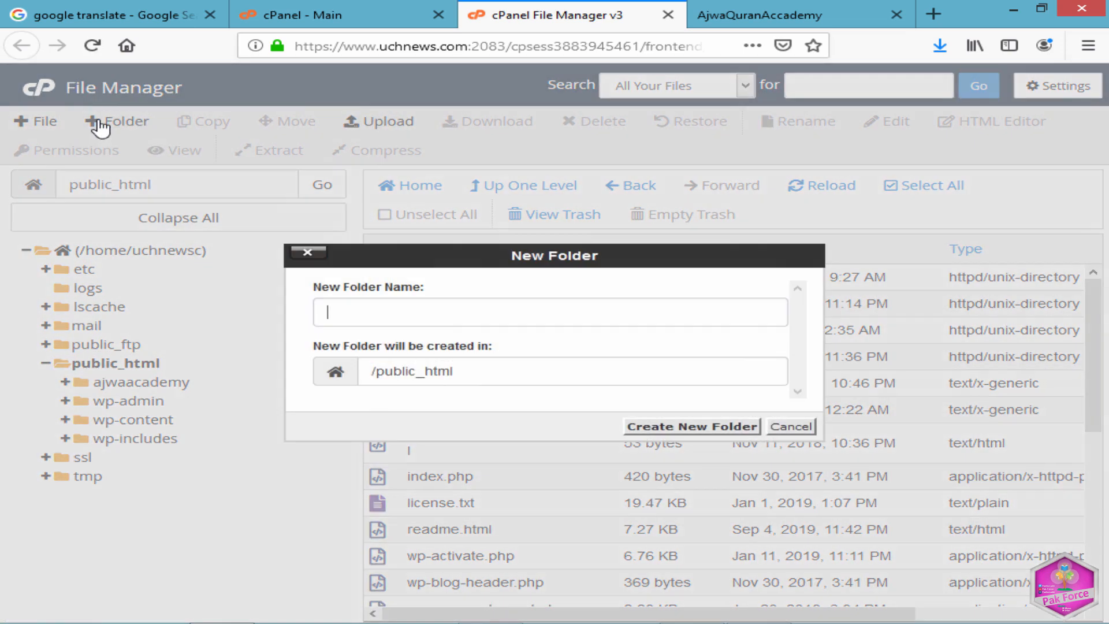
click(497, 320)
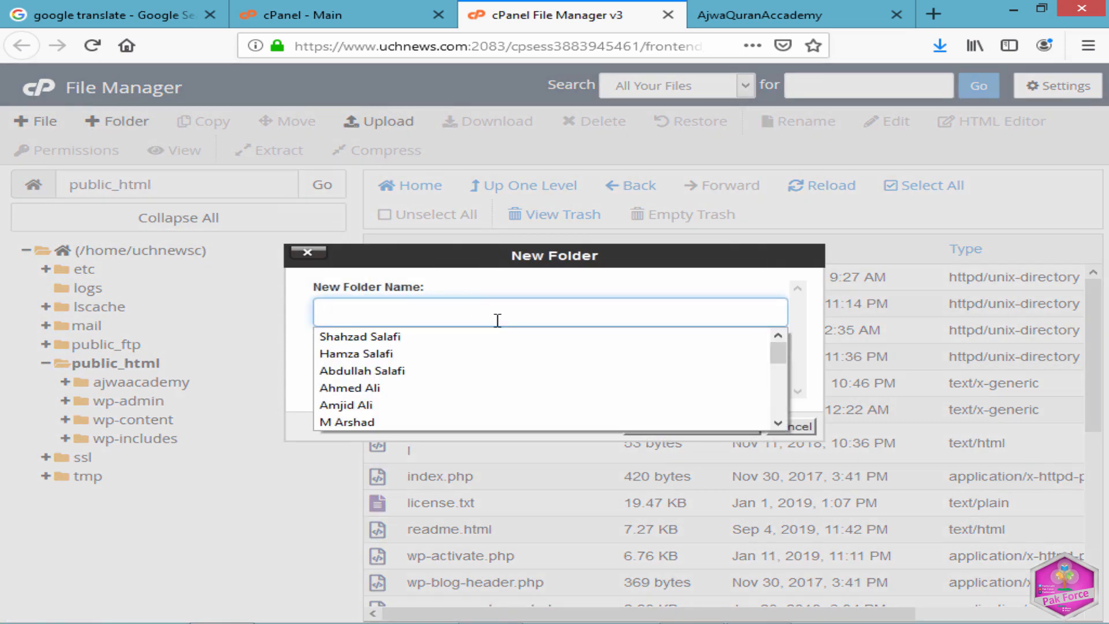
text(rahber)
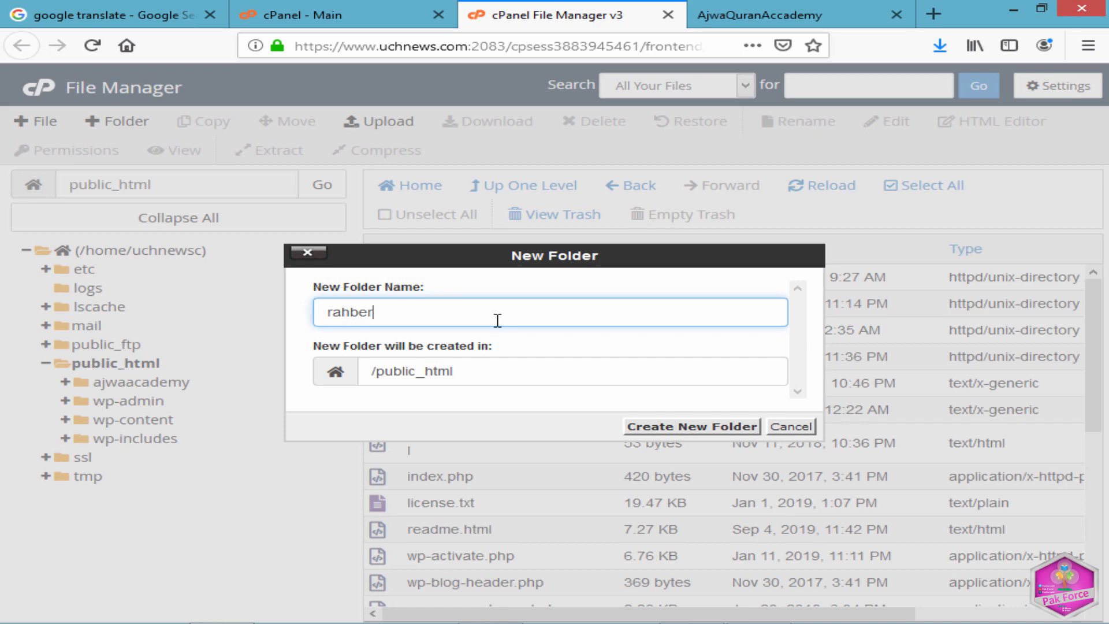
click(670, 428)
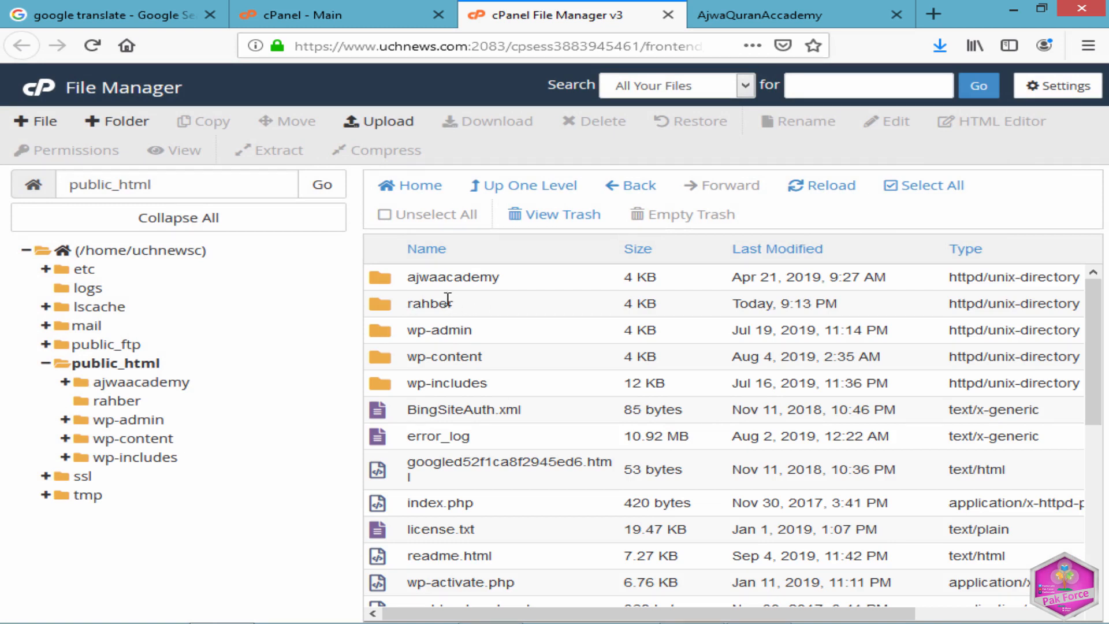
double_click(528, 307)
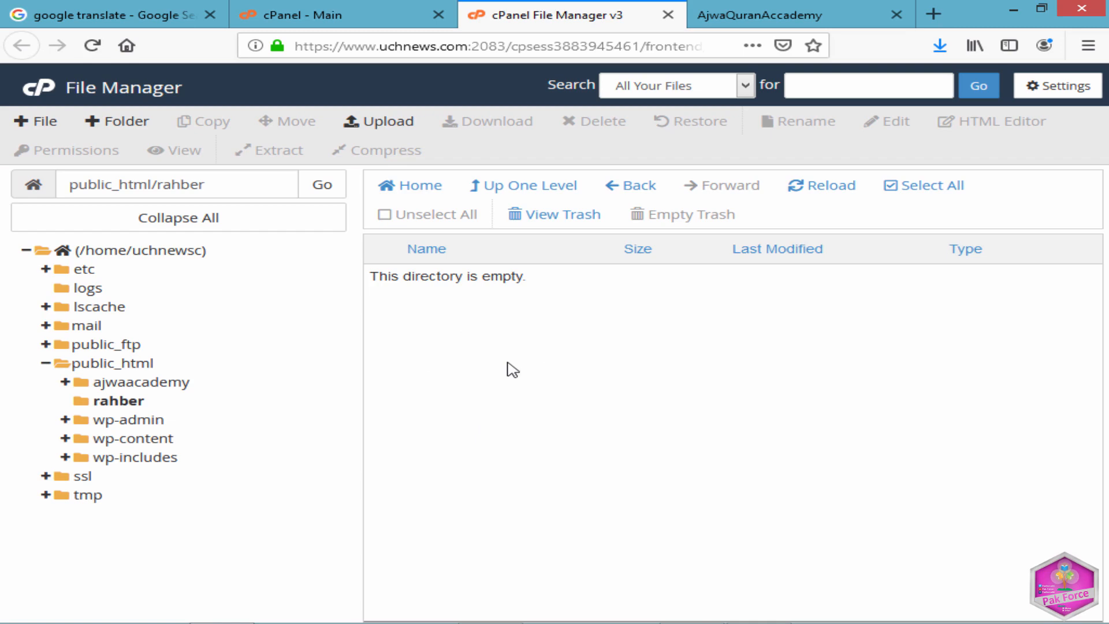
- Switch to Windows File Explorer and open the Bootstrap Project folder nested under mix data, bootstrap and new project of bootstrap on Local Data (G:)
click(154, 623)
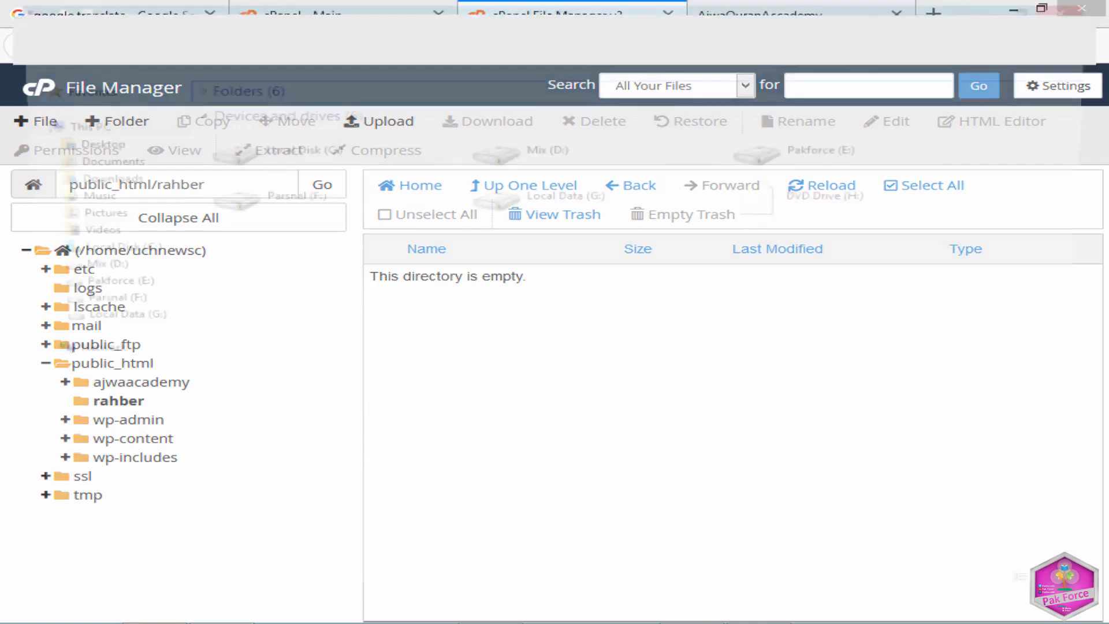
double_click(589, 188)
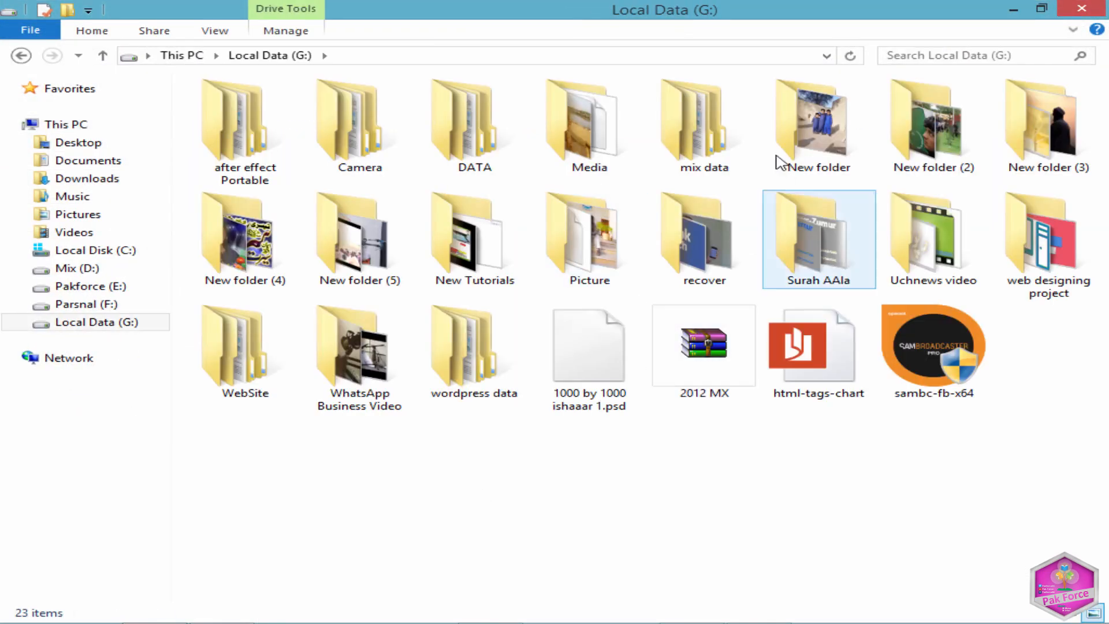
double_click(708, 124)
double_click(590, 133)
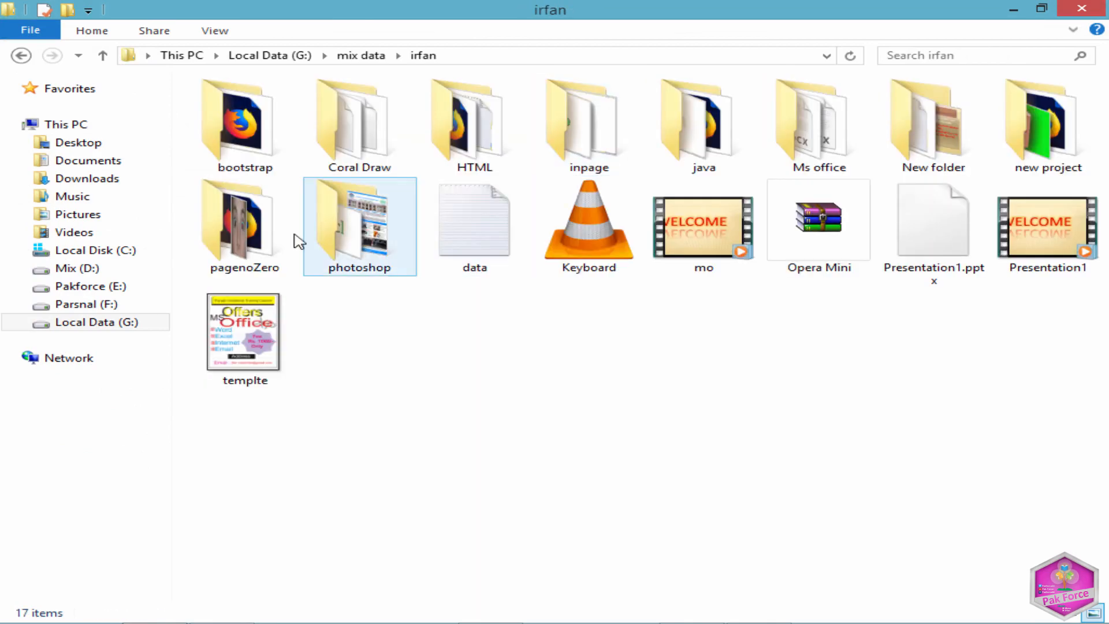
double_click(271, 158)
double_click(359, 124)
double_click(219, 134)
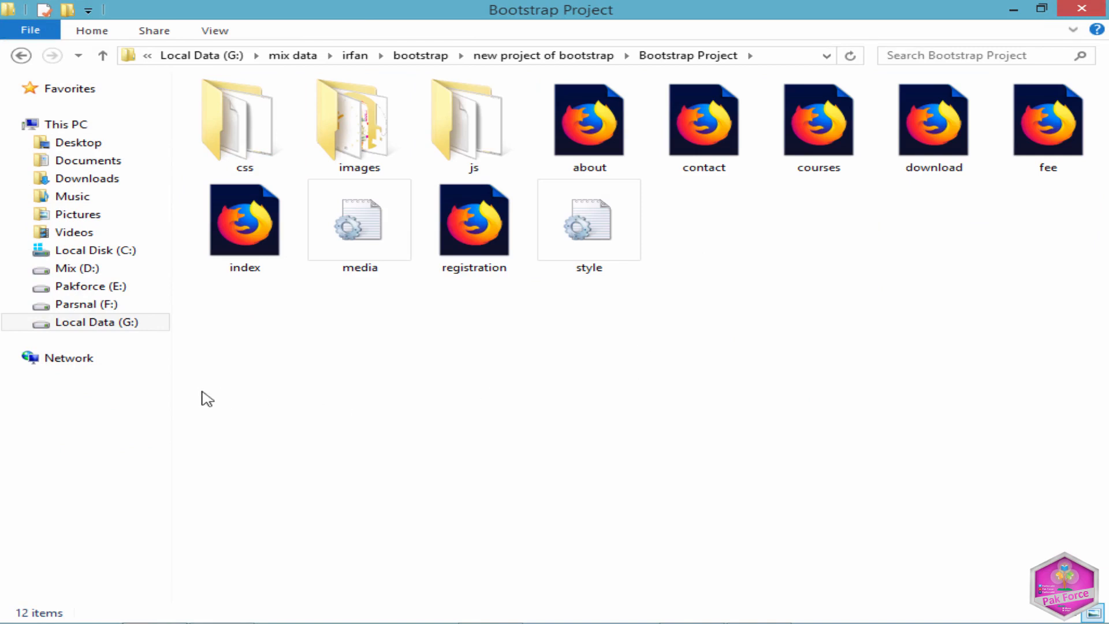
- Compress all files and folders of the Bootstrap Project folder into a ZIP archive named Bootstrap Project.zip
drag(221, 374, 1075, 148)
right_click(702, 116)
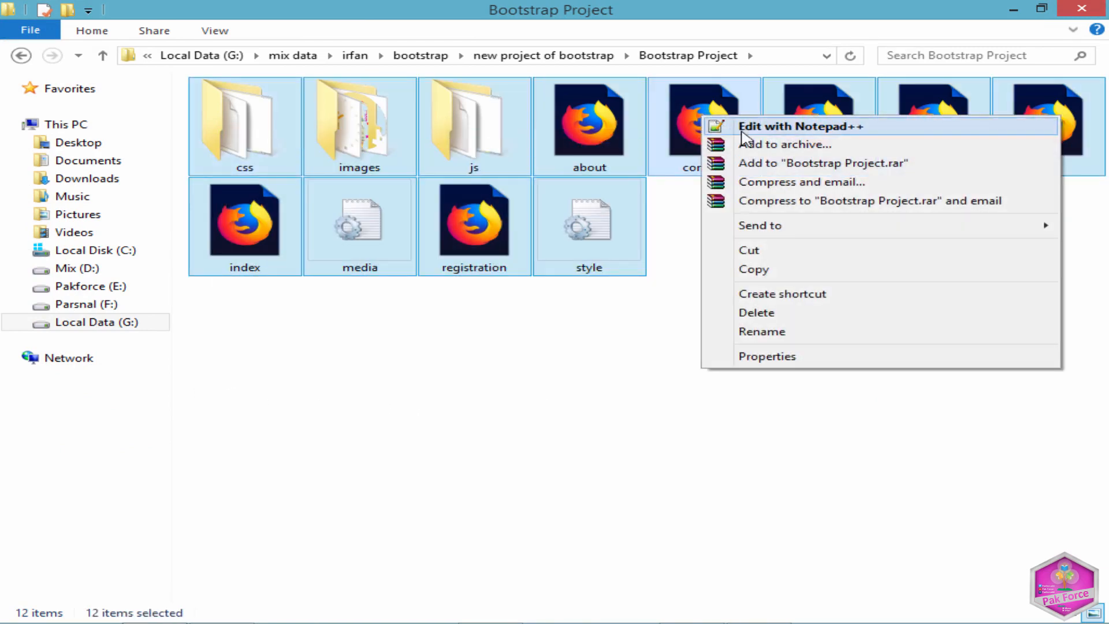
click(784, 146)
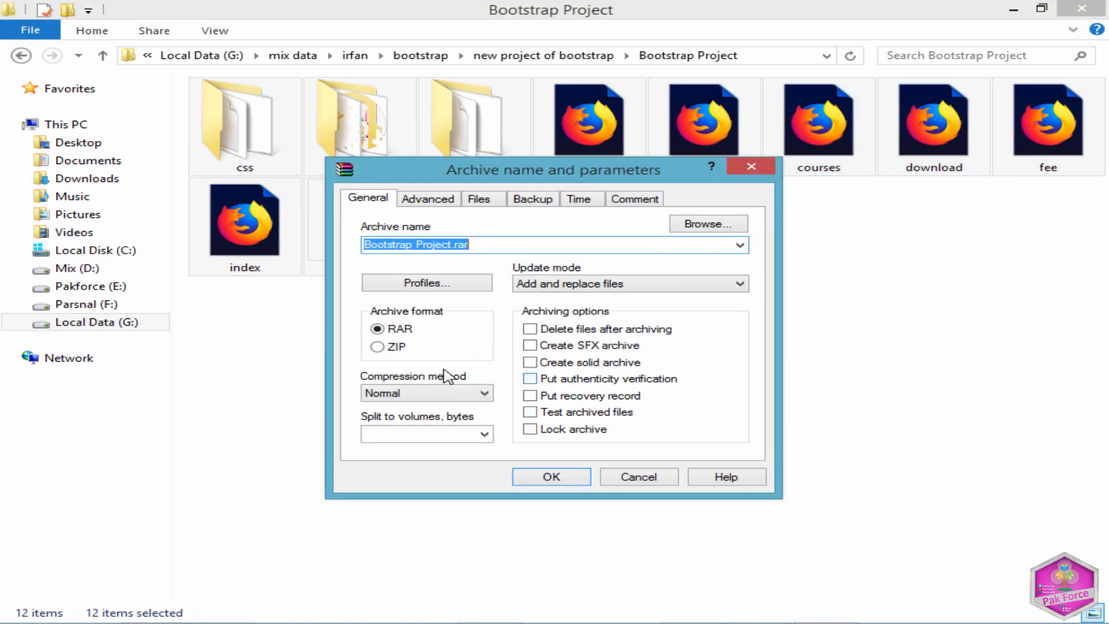
click(378, 347)
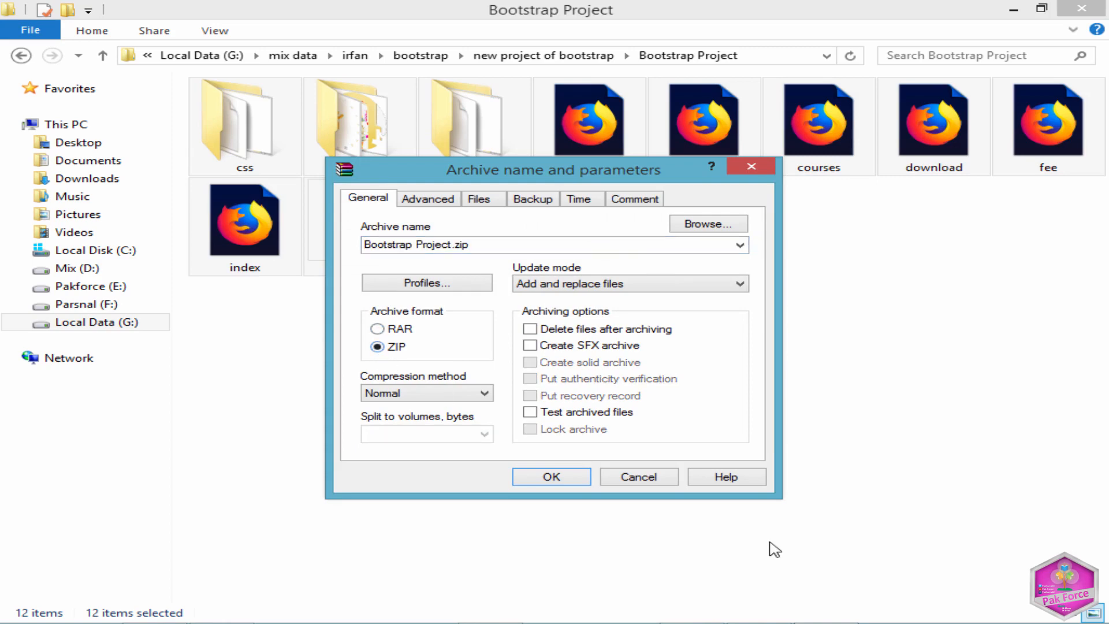
click(544, 480)
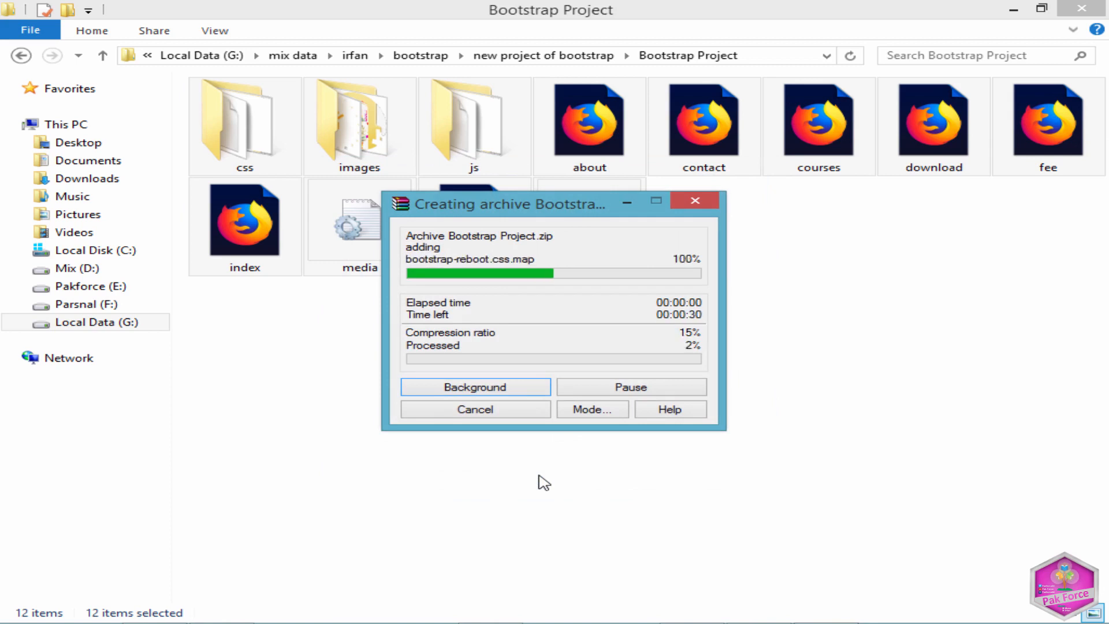
click(576, 374)
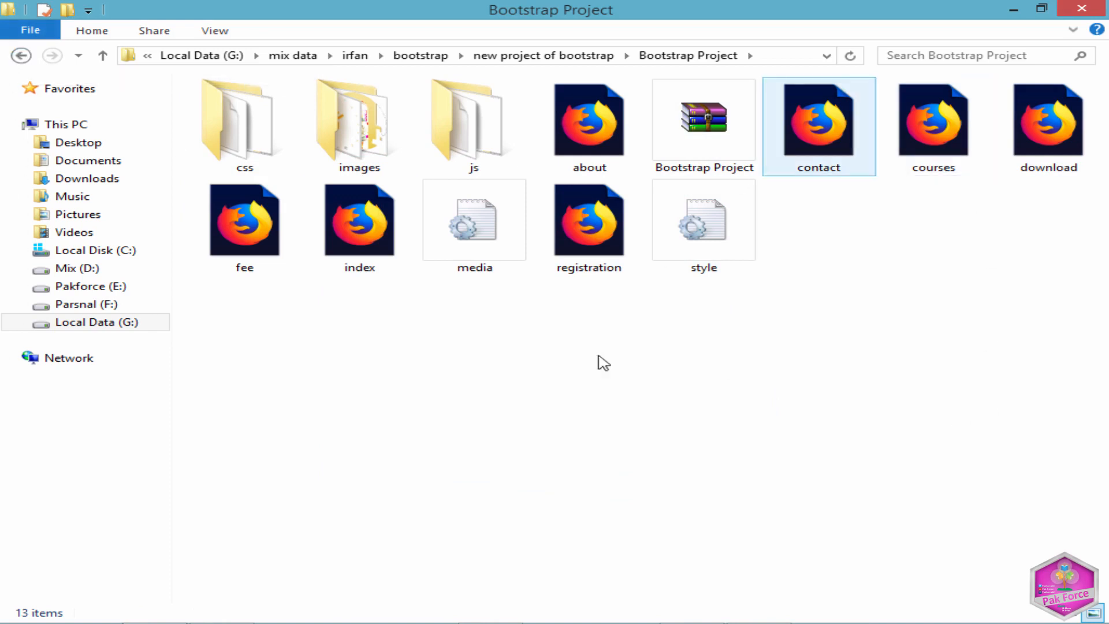
- Switch to cPanel File Manager in Firefox and upload Bootstrap Project.zip from the local Bootstrap Project folder into public_html/rahber
click(223, 622)
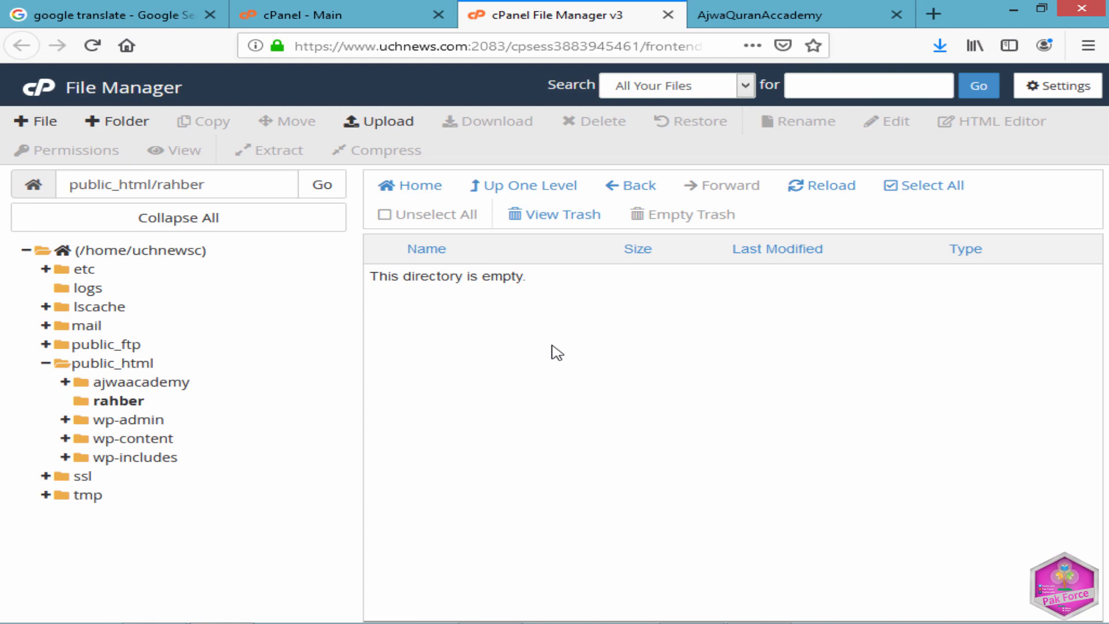
click(376, 121)
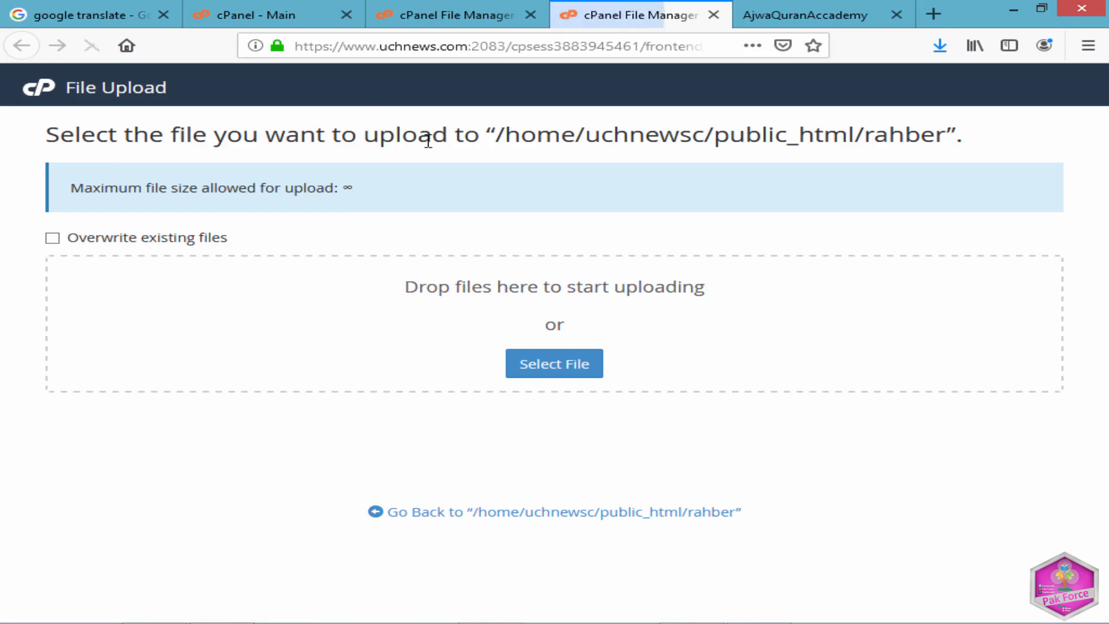
click(554, 365)
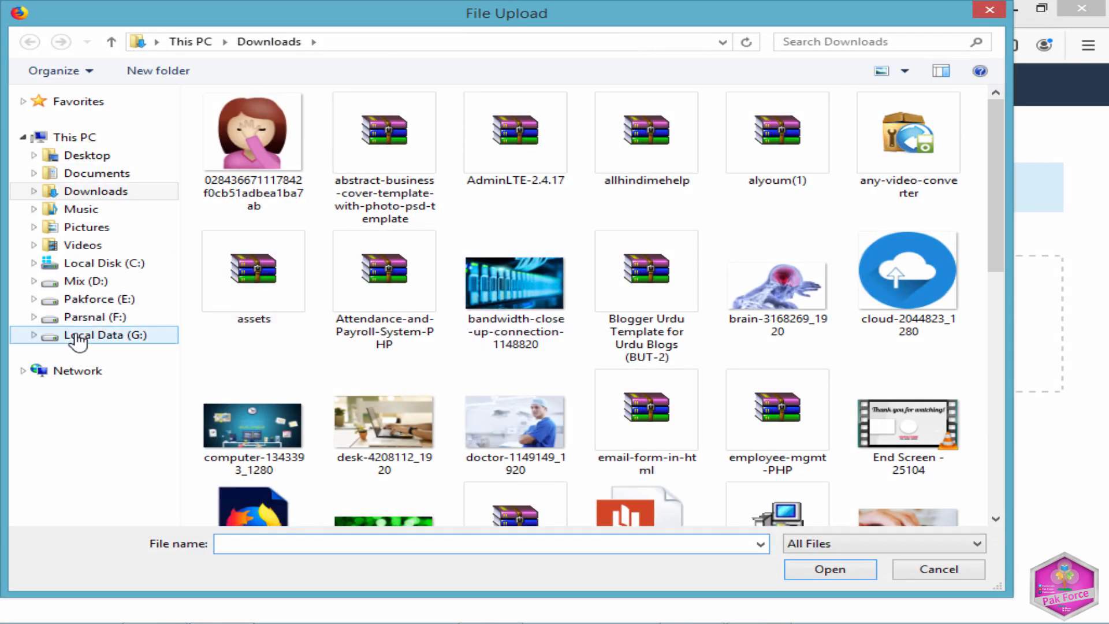
click(105, 334)
double_click(679, 171)
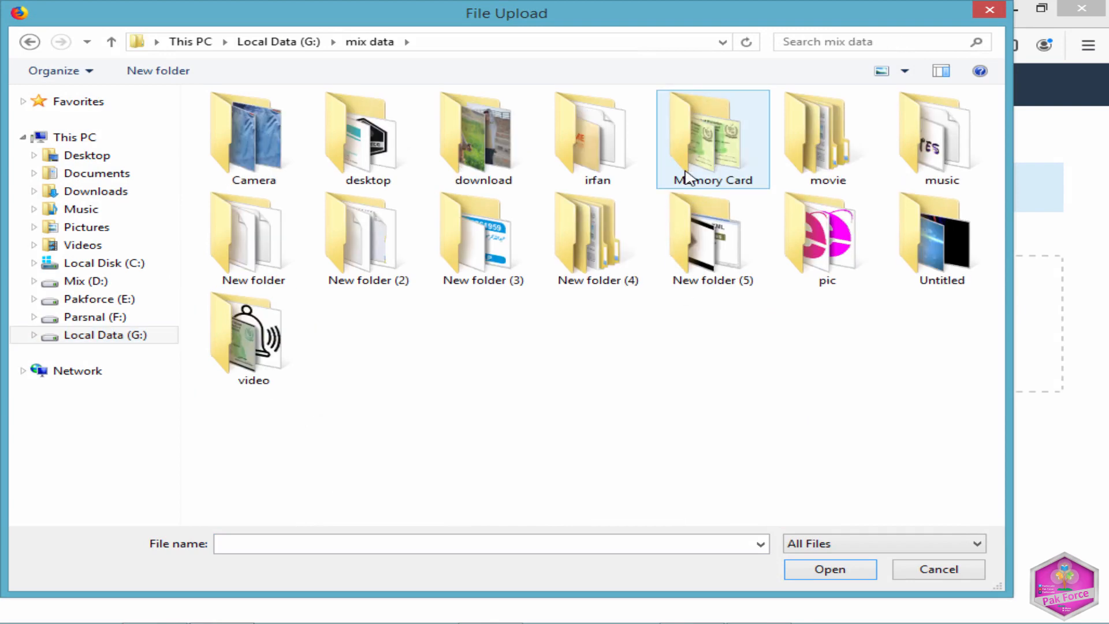
double_click(601, 155)
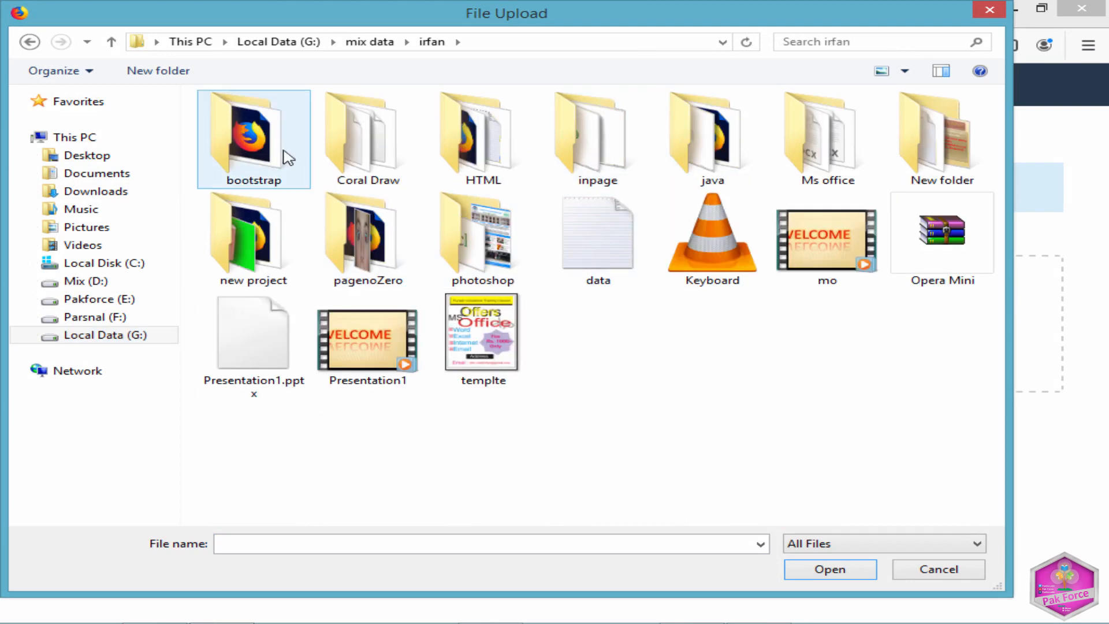
double_click(496, 134)
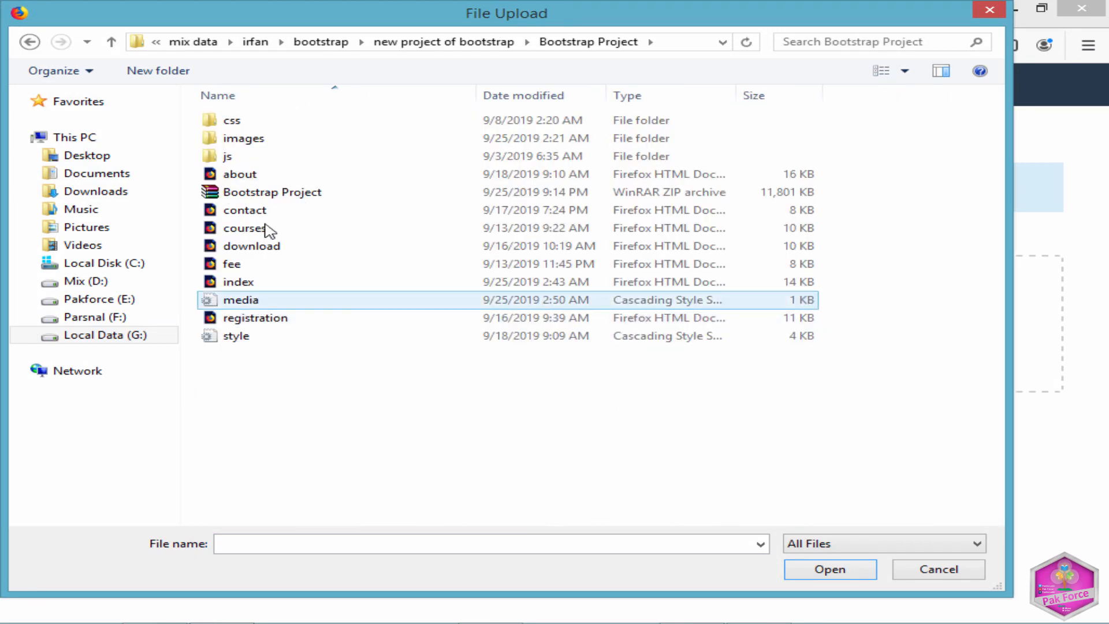
click(268, 197)
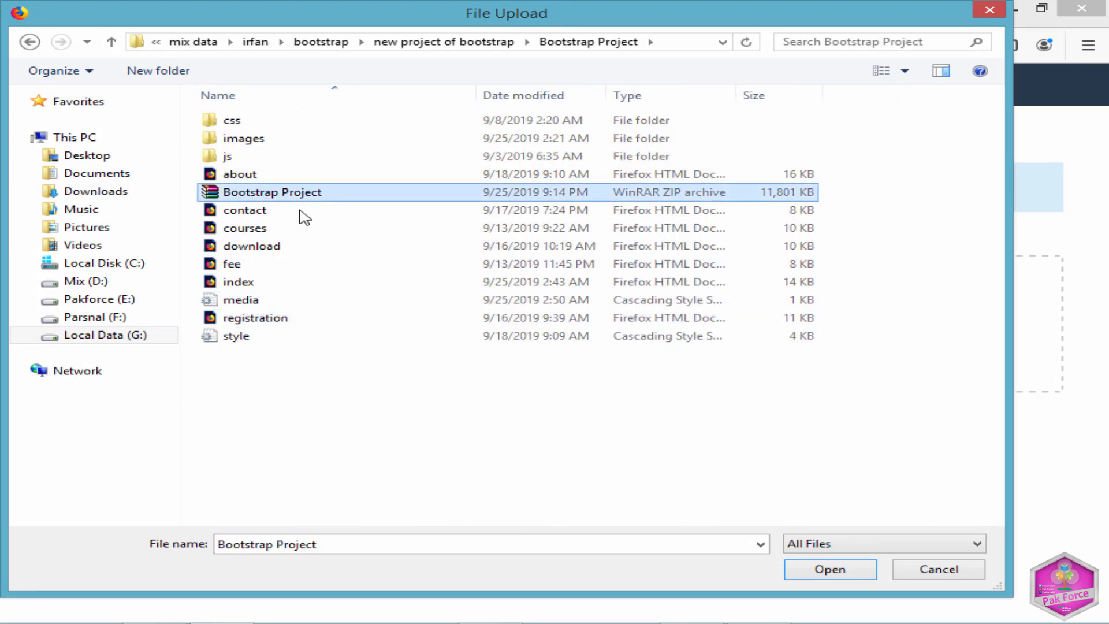
click(818, 569)
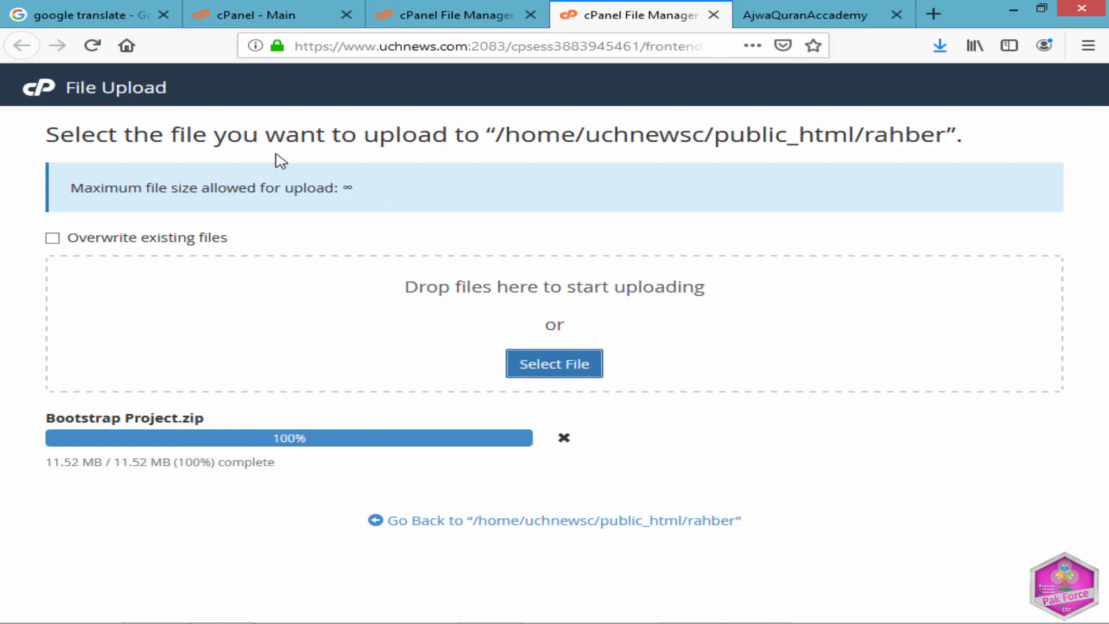
- Return from the upload page to the rahber folder and reload its file listing
click(456, 12)
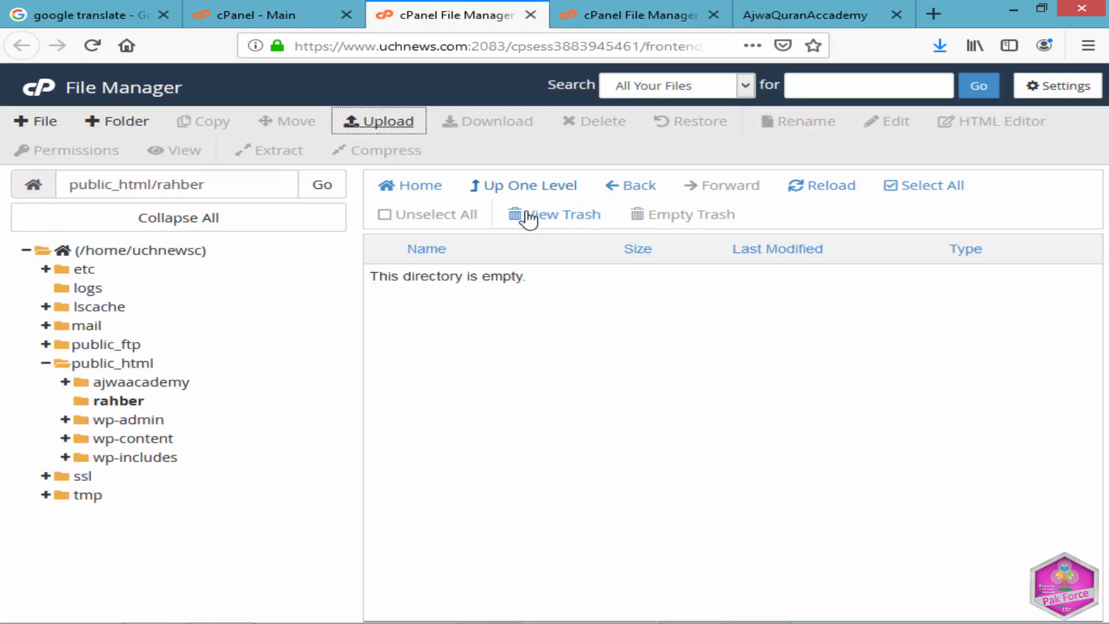
click(823, 197)
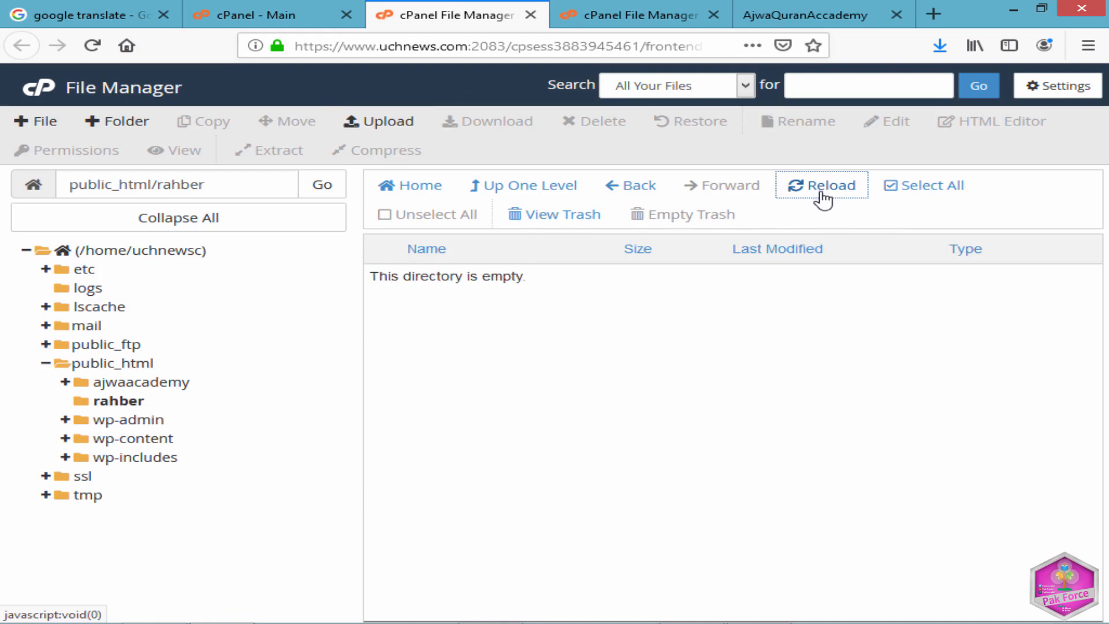
click(637, 8)
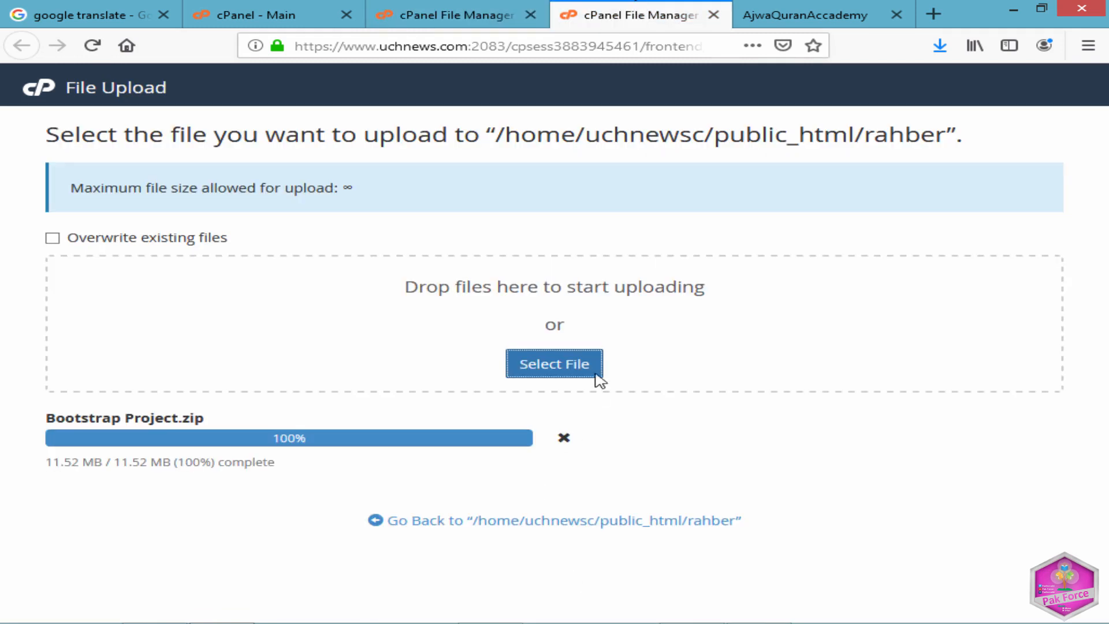
click(525, 523)
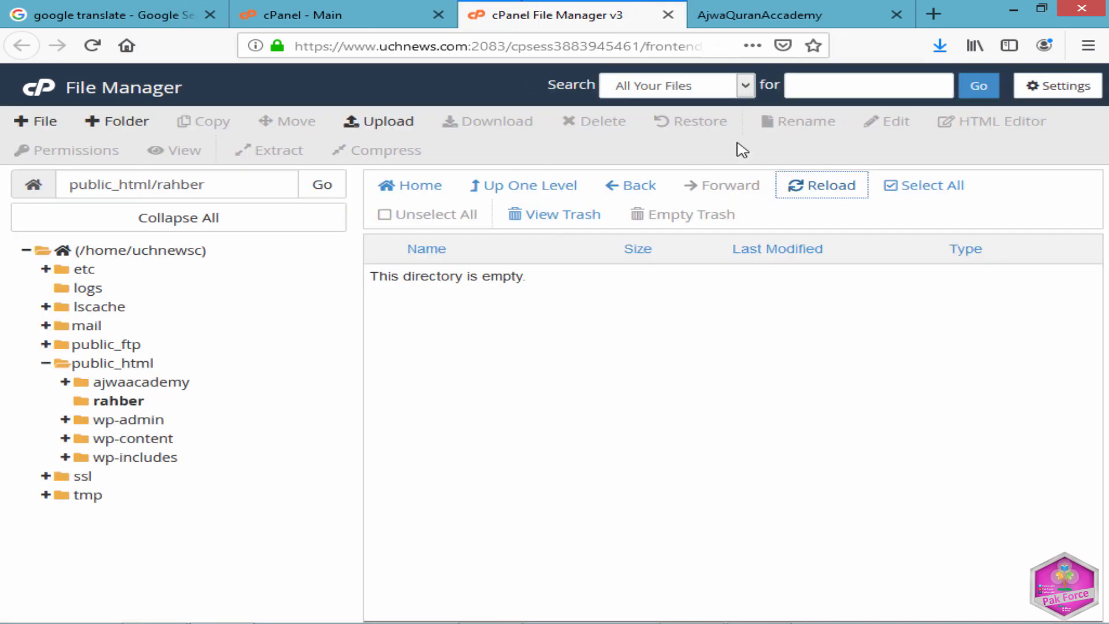
click(815, 188)
click(815, 188)
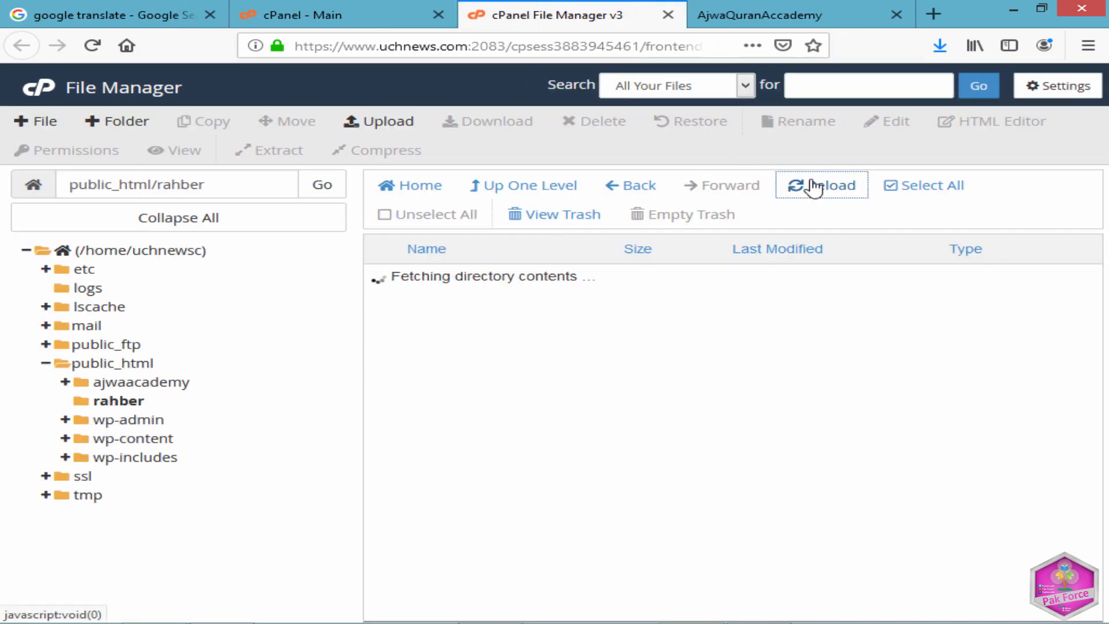
click(815, 188)
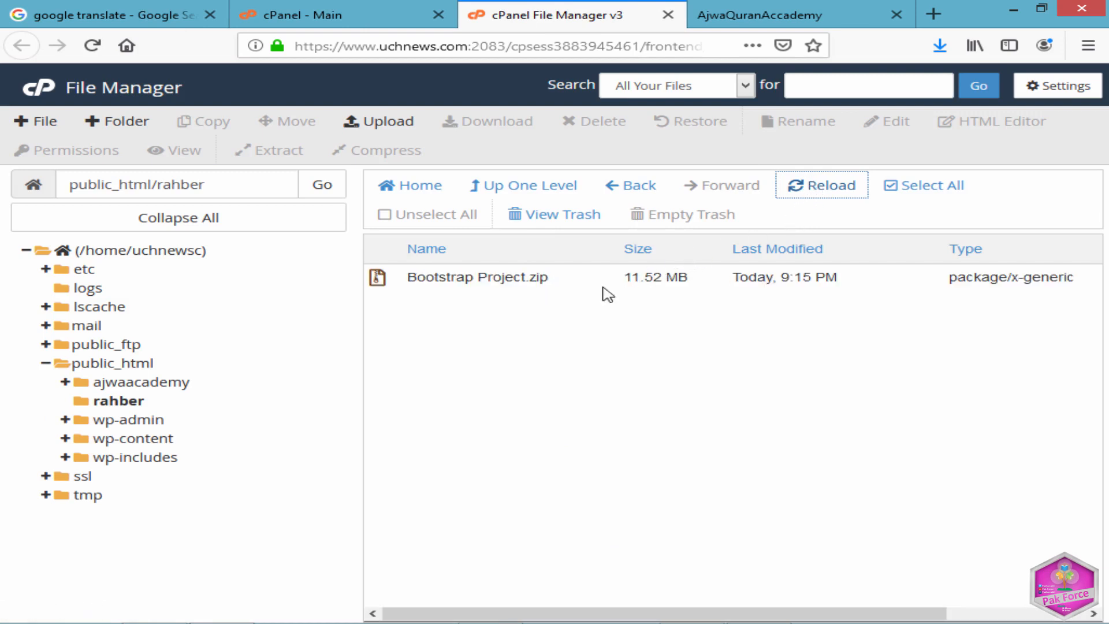
- Extract Bootstrap Project.zip into /public_html/rahber and dismiss the extraction results
click(569, 285)
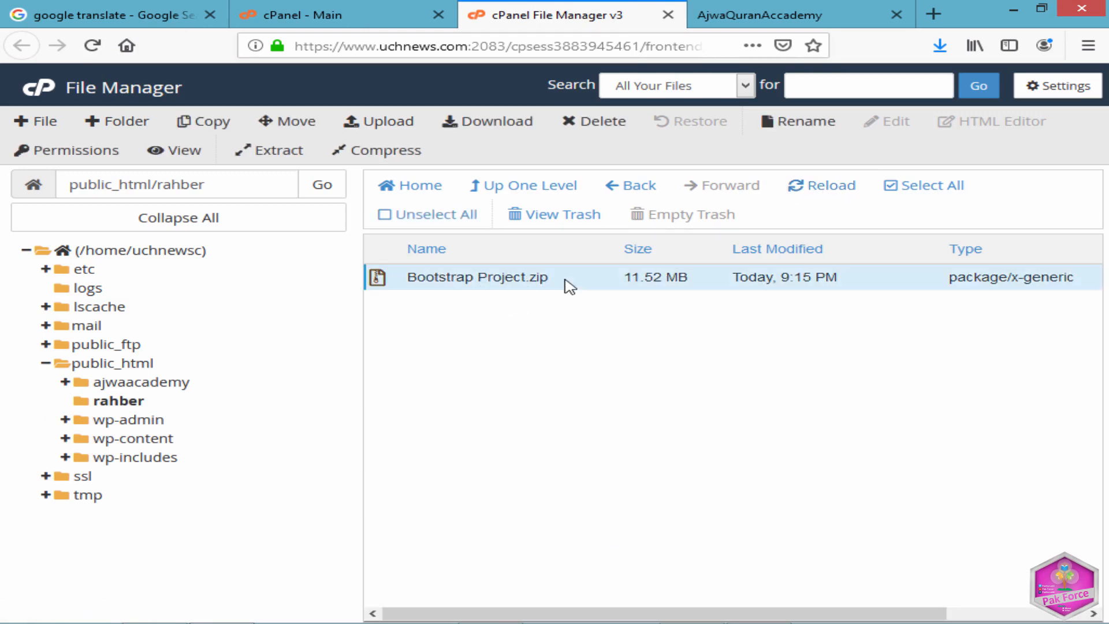
click(574, 288)
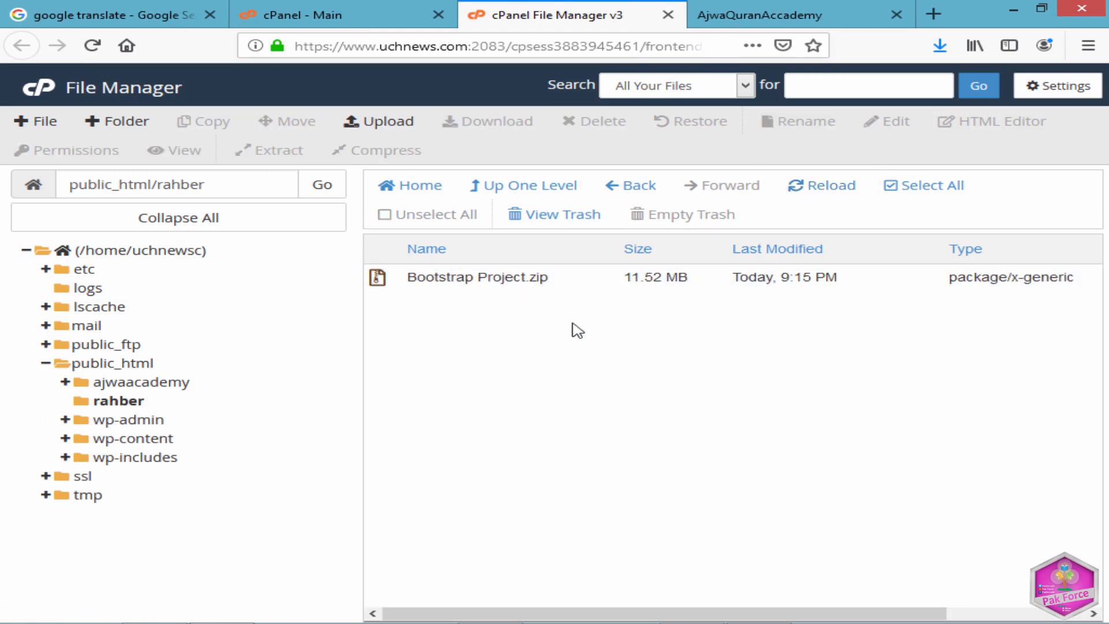
click(569, 287)
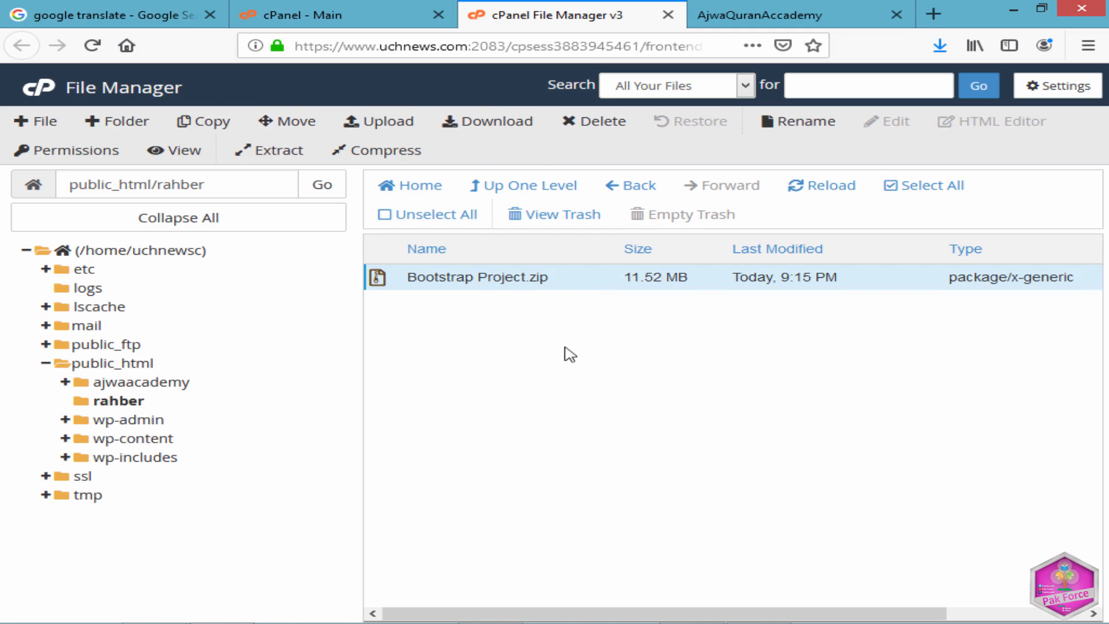
double_click(569, 307)
click(571, 296)
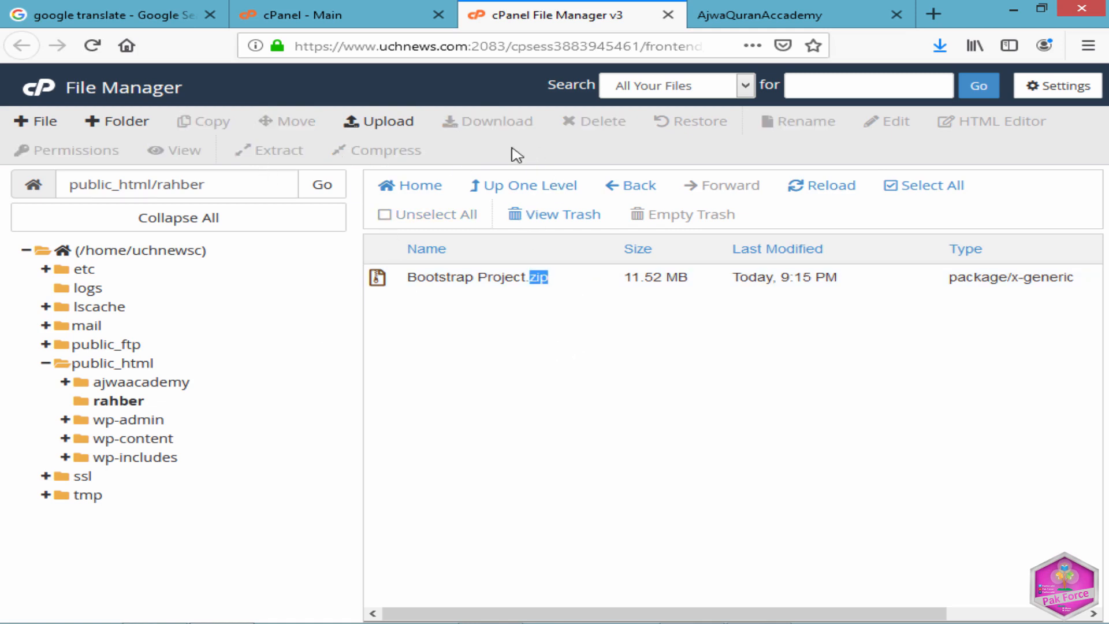
click(565, 283)
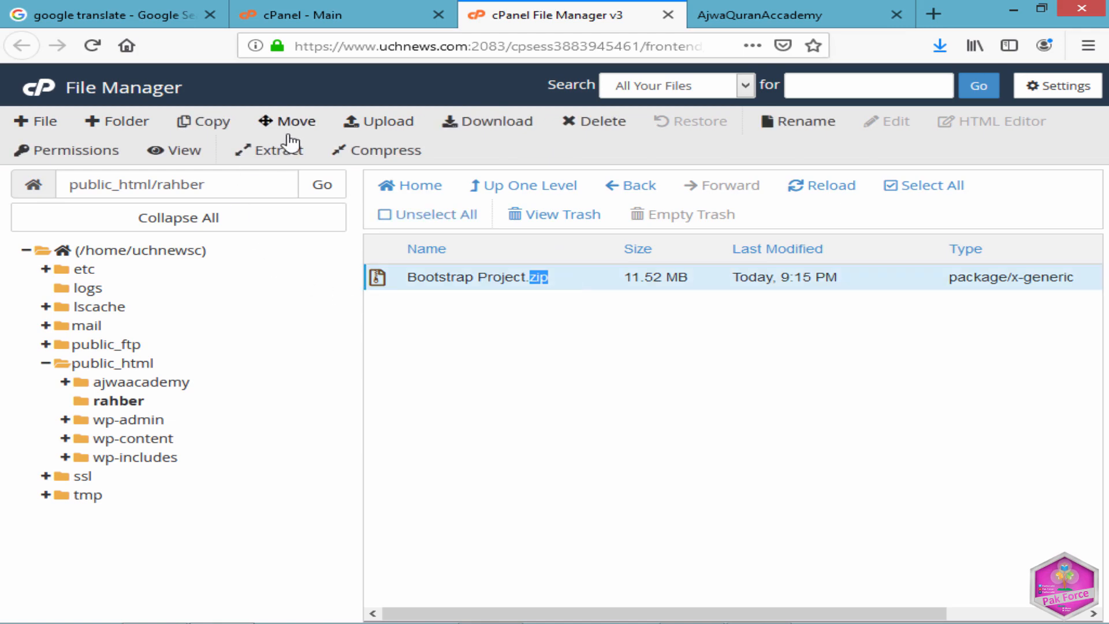
click(278, 163)
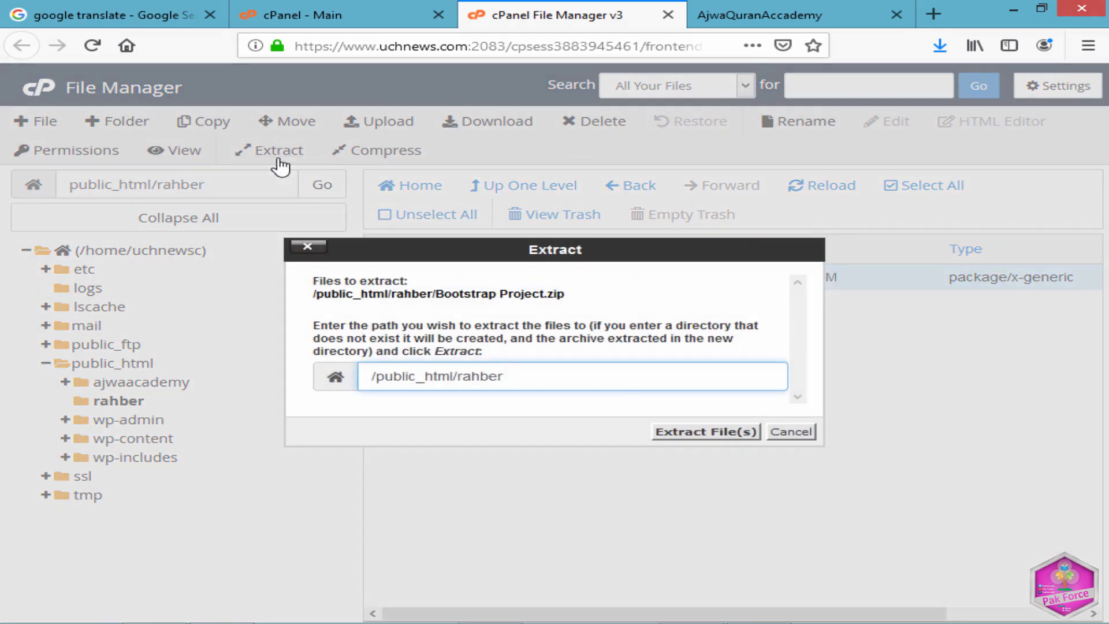
click(686, 437)
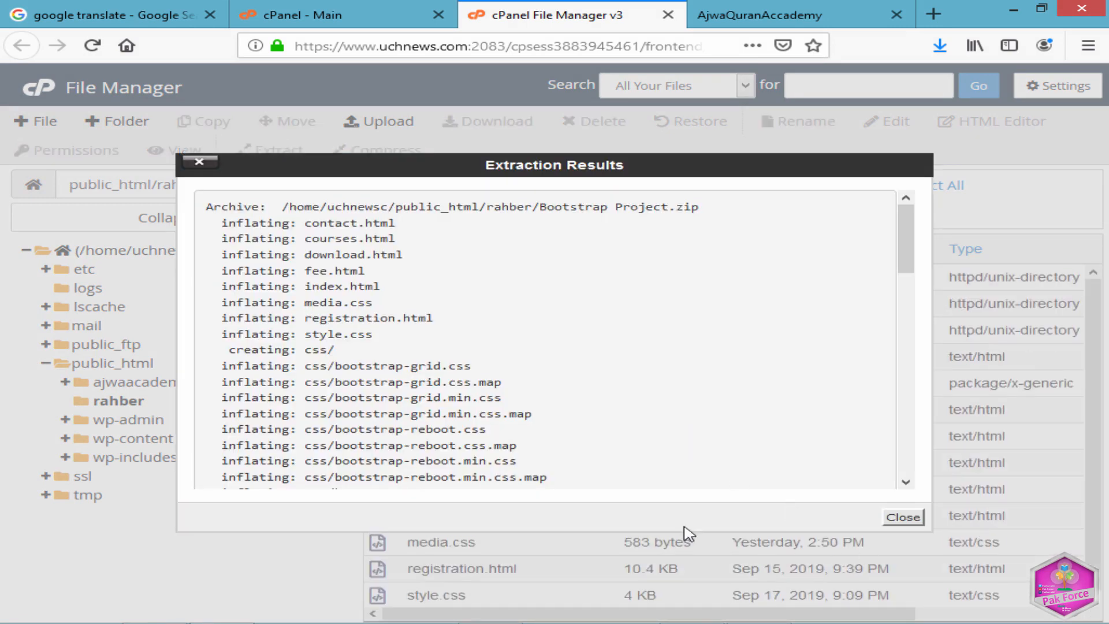
click(898, 520)
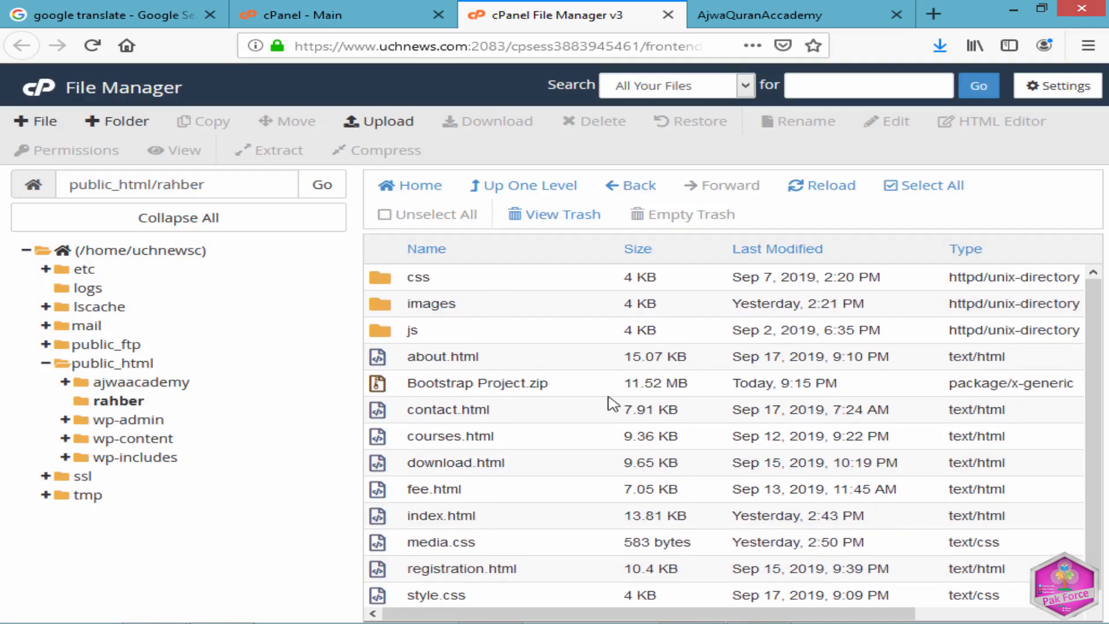
- Delete Bootstrap Project.zip from the rahber folder permanently, skipping the trash
click(573, 386)
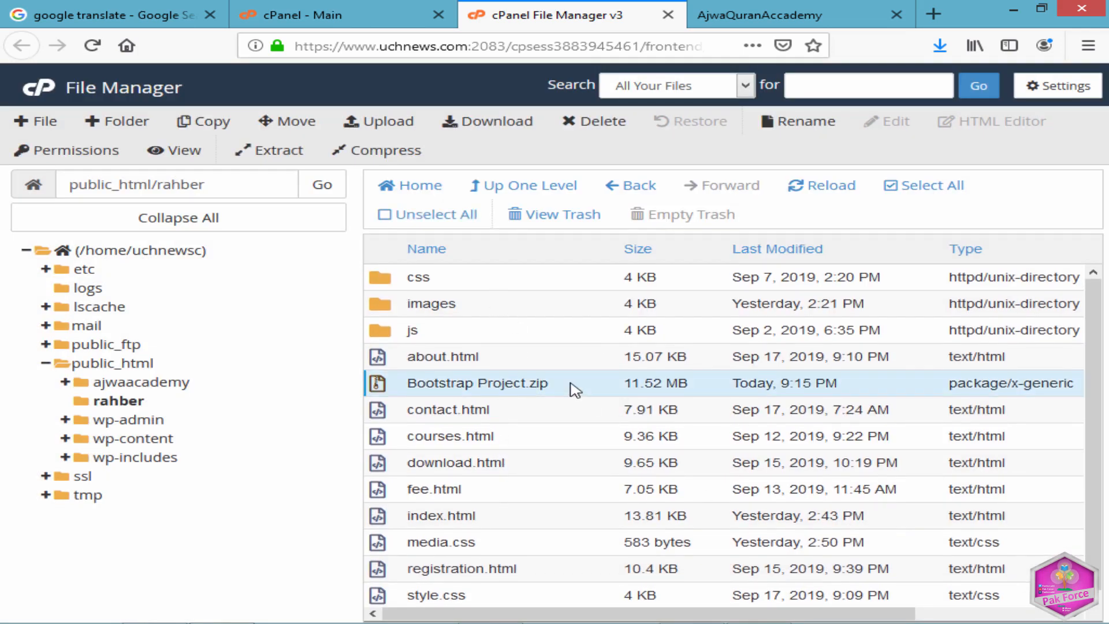
key(Delete)
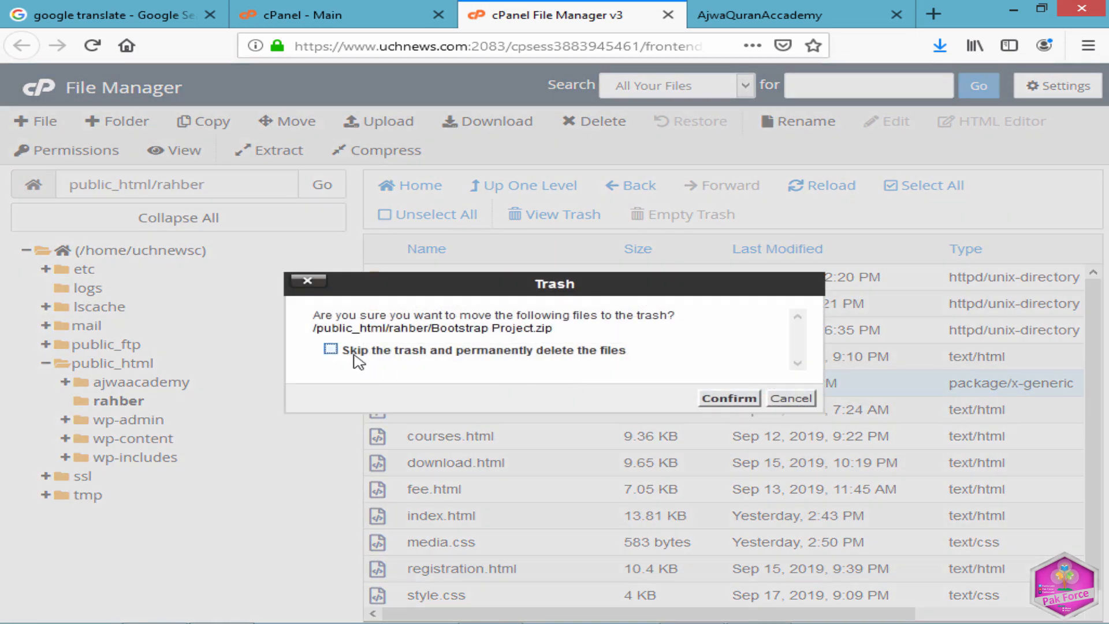
click(354, 351)
click(726, 398)
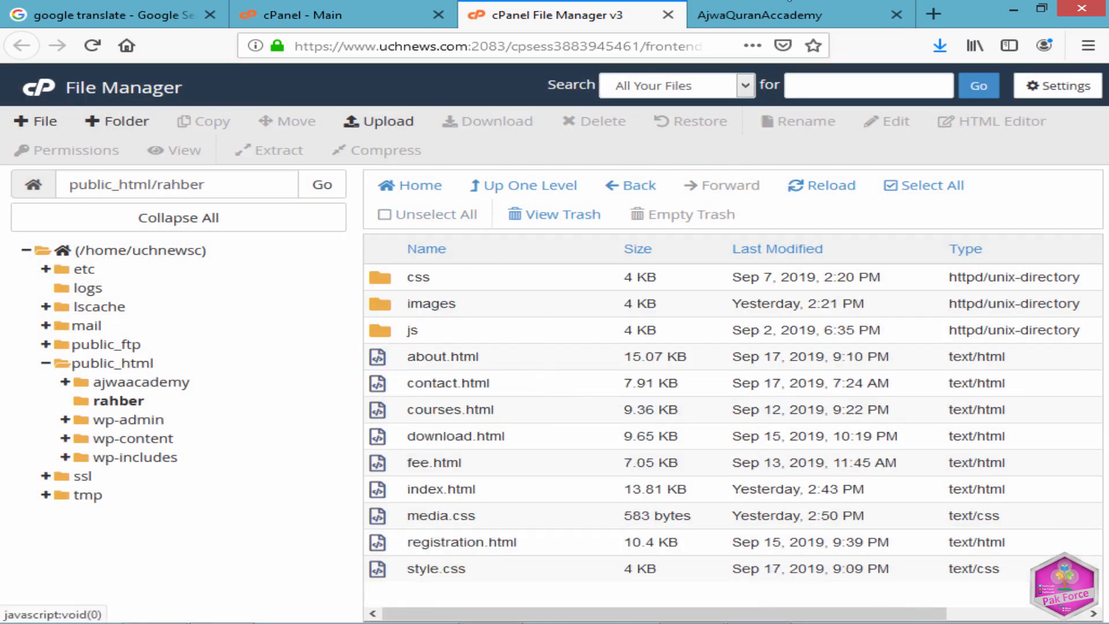
click(756, 14)
click(580, 51)
drag(580, 50, 473, 92)
key(BackSpace)
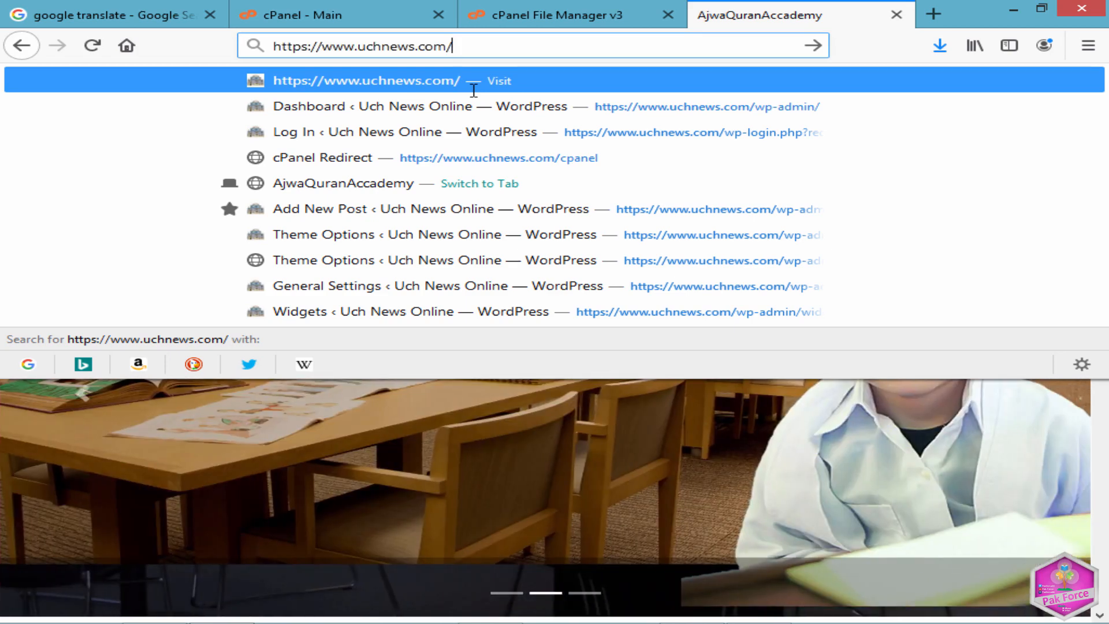
text(ahber)
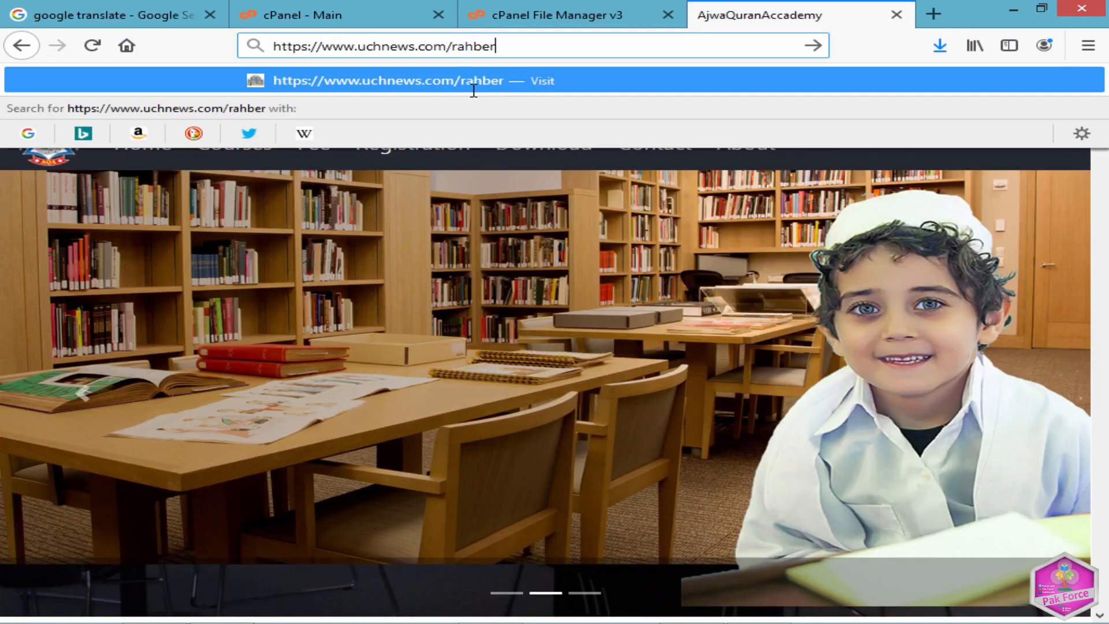
text(.)
key(BackSpace)
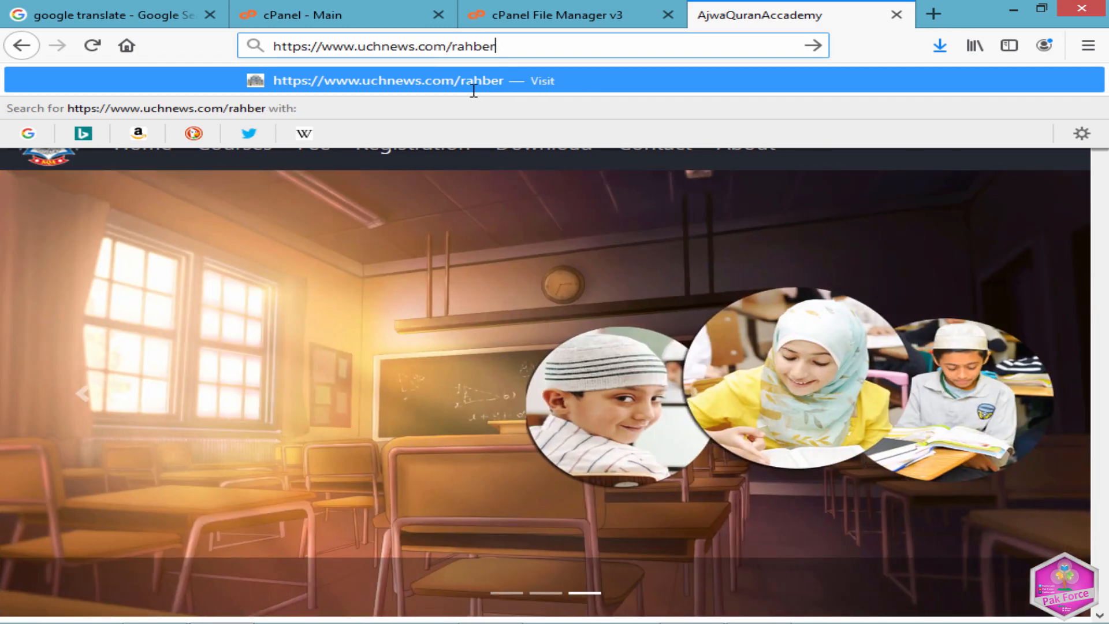
key(Return)
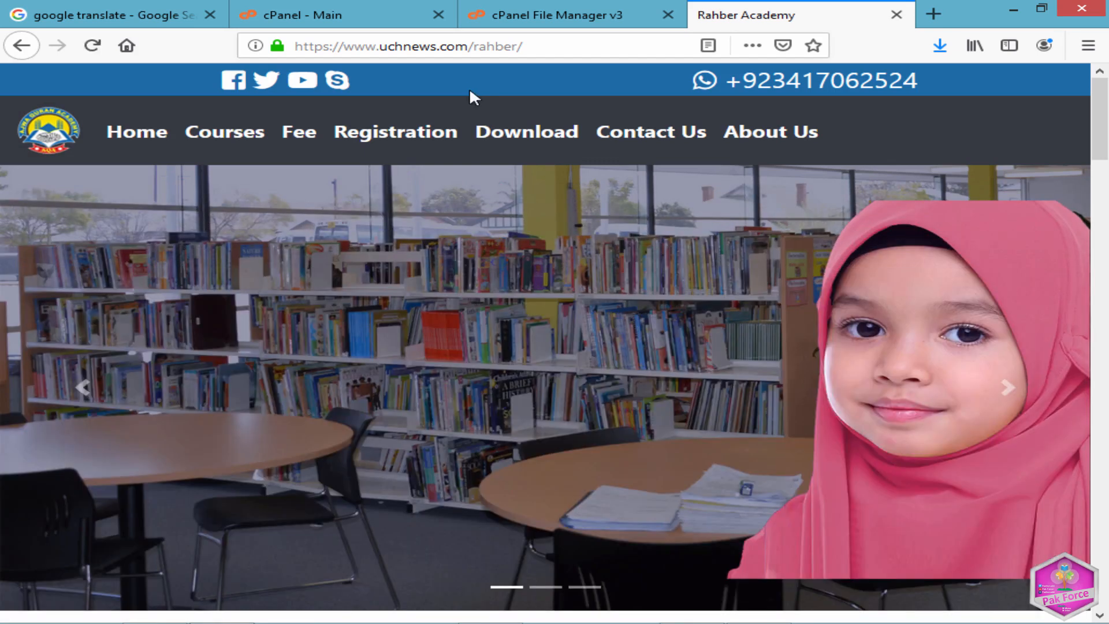
- Look through the published Rahber Academy home page from the header to the footer and return to its beginning
drag(537, 50, 281, 48)
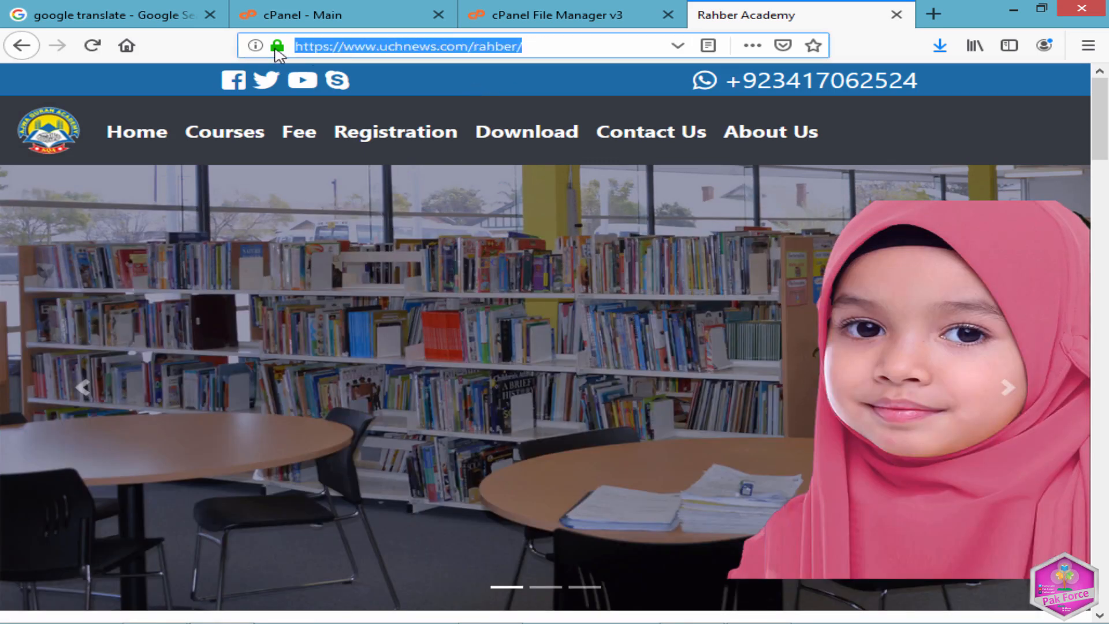
scroll(559, 265, down, 10)
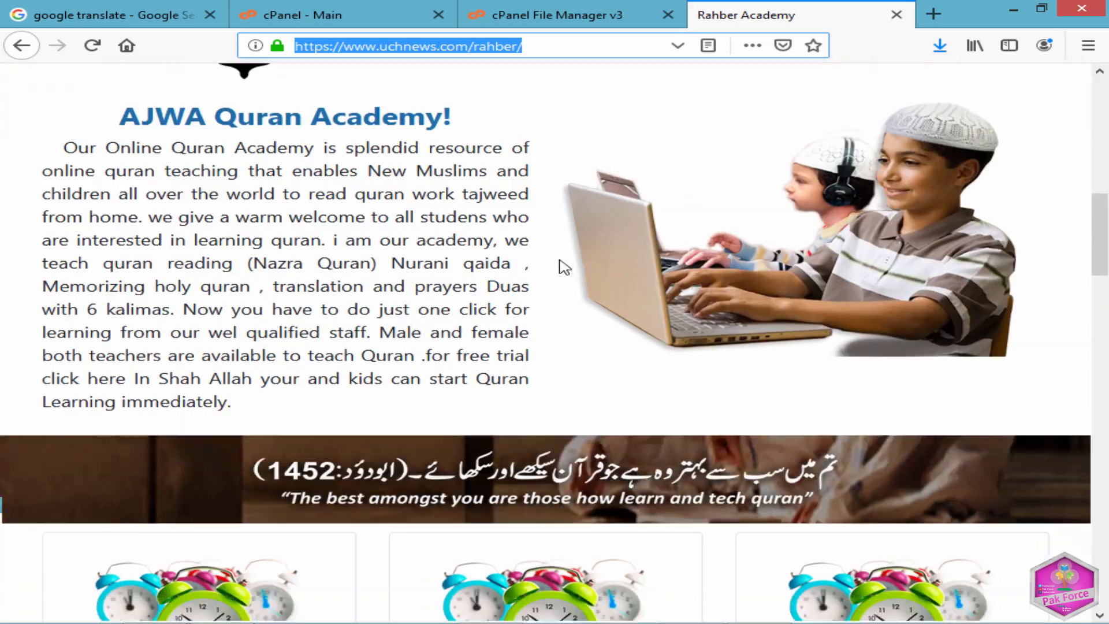
scroll(563, 267, down, 15)
scroll(550, 280, up, 8)
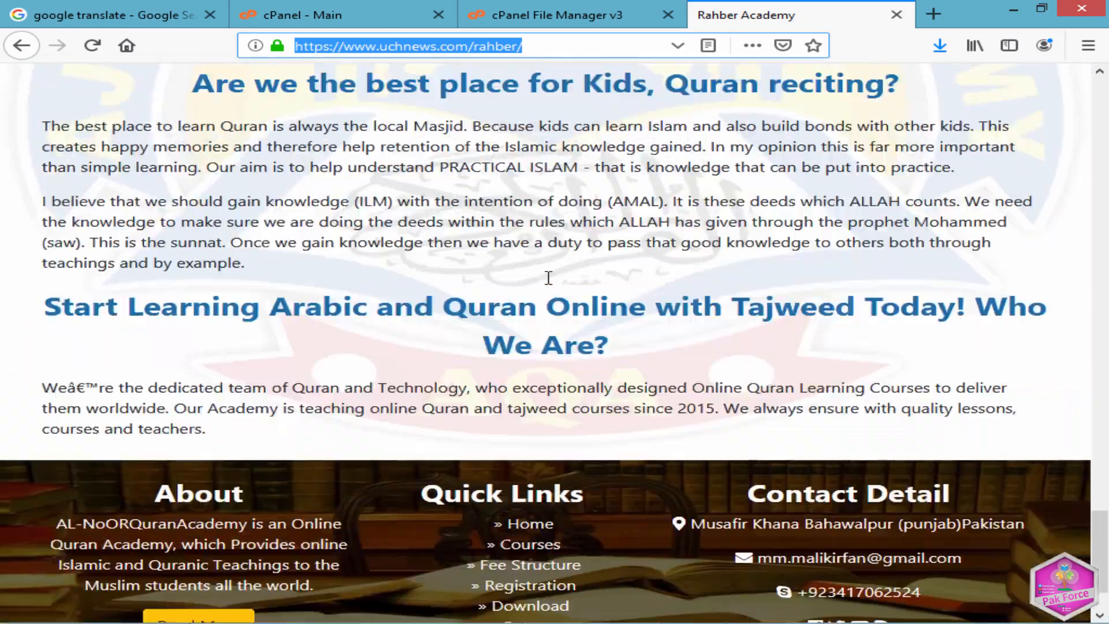
scroll(547, 282, up, 17)
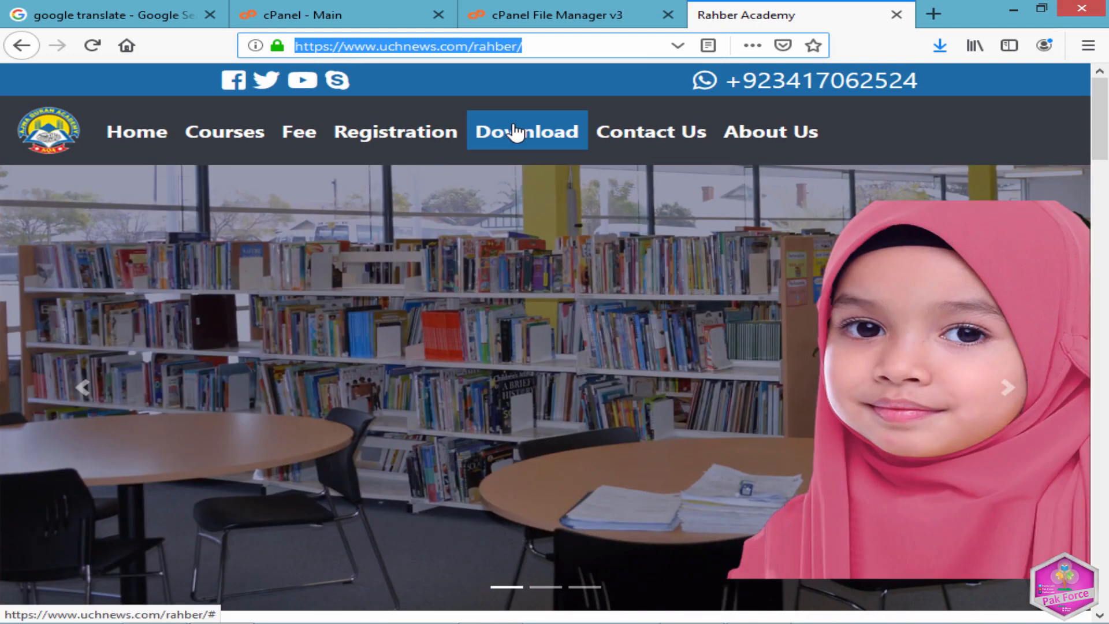
click(529, 228)
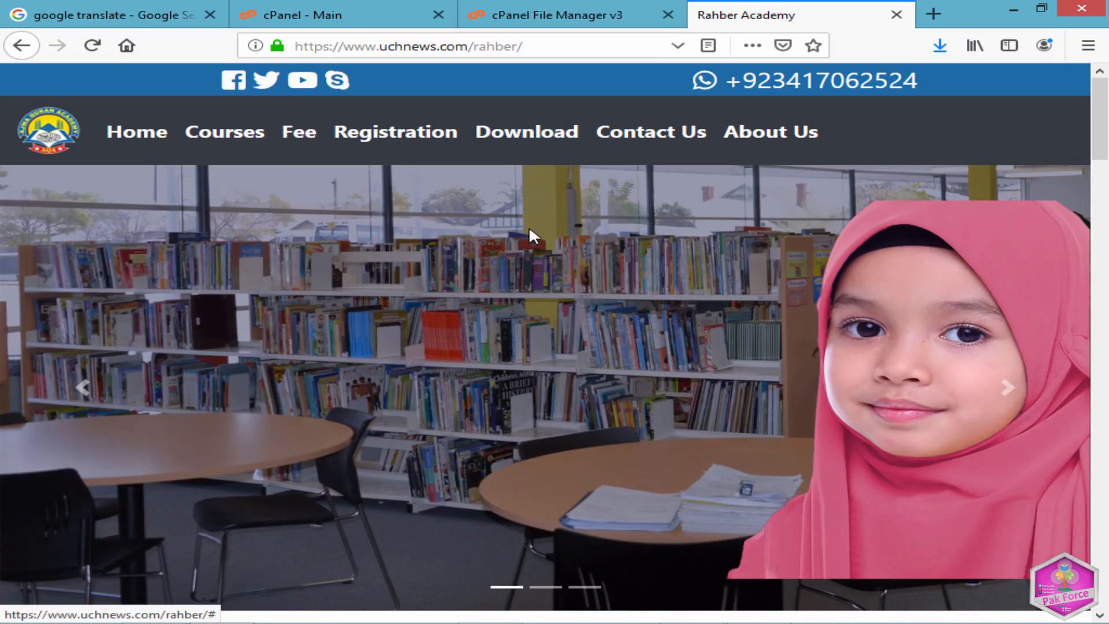